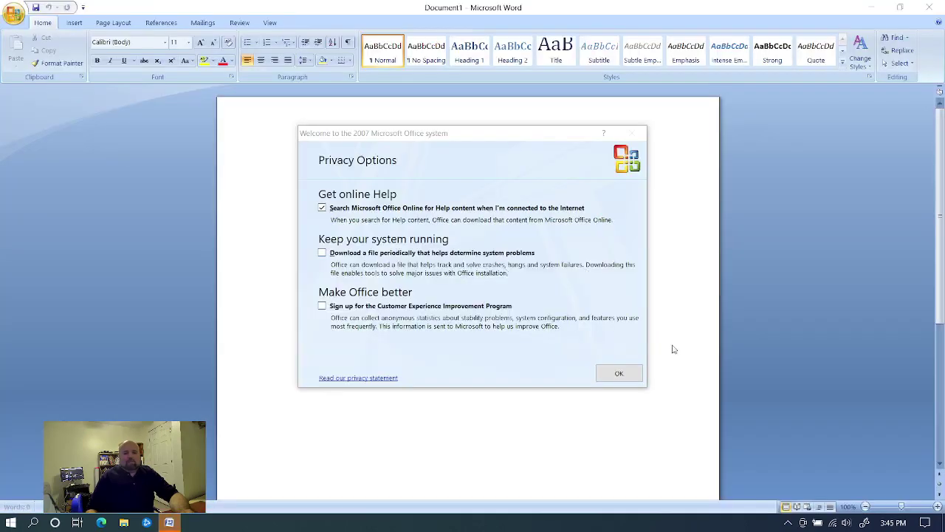
# Accept the Office privacy options and minimize the blank Word document to reveal the desktop
pyautogui.click(620, 373)
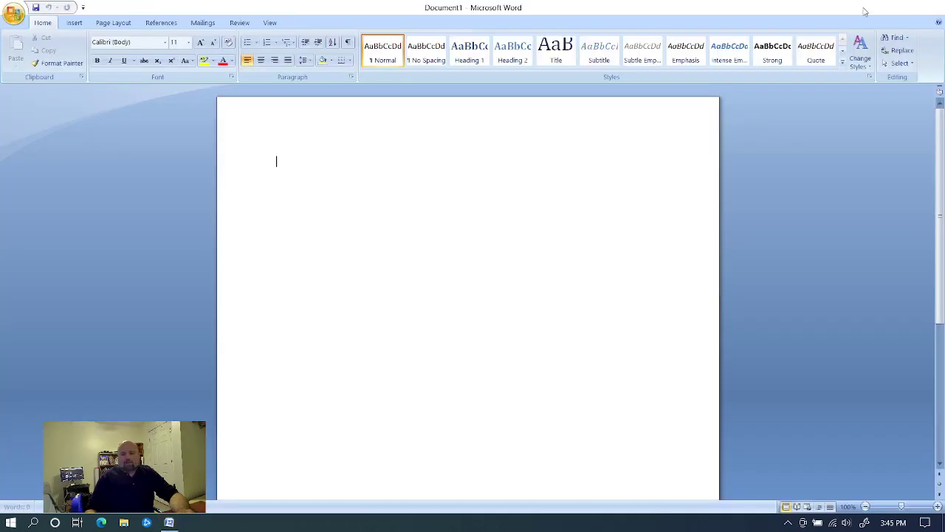
pyautogui.click(865, 11)
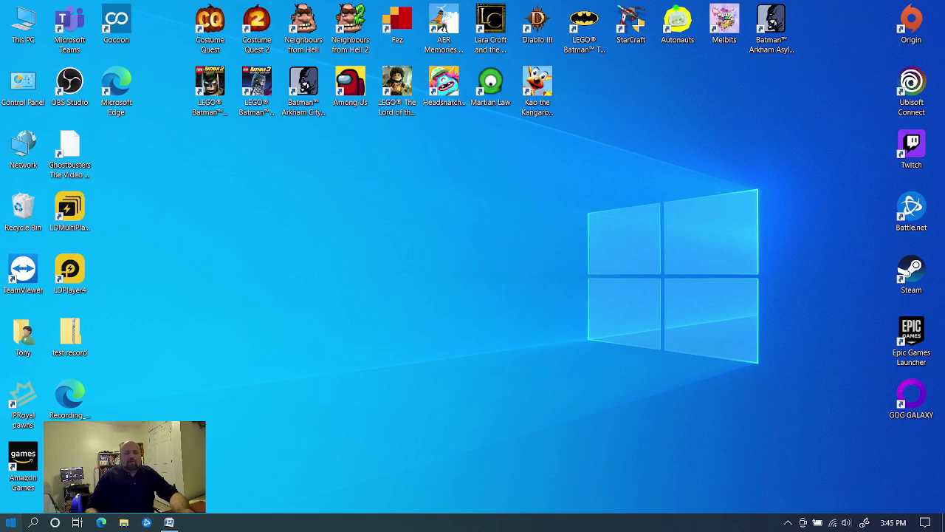
# Find the Snipping Tool by searching the installed programs for "snip", launch it and move its window aside
pyautogui.click(11, 522)
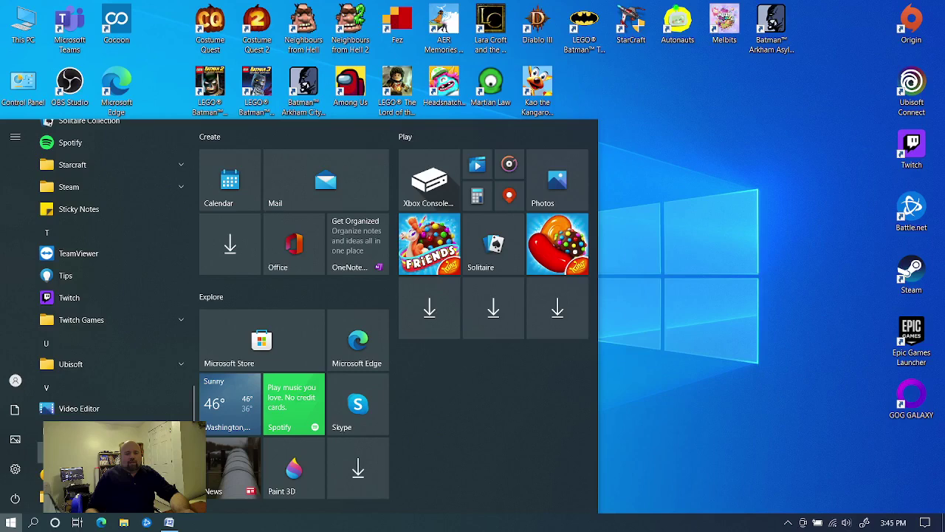
pyautogui.scroll(-5, 124, 334)
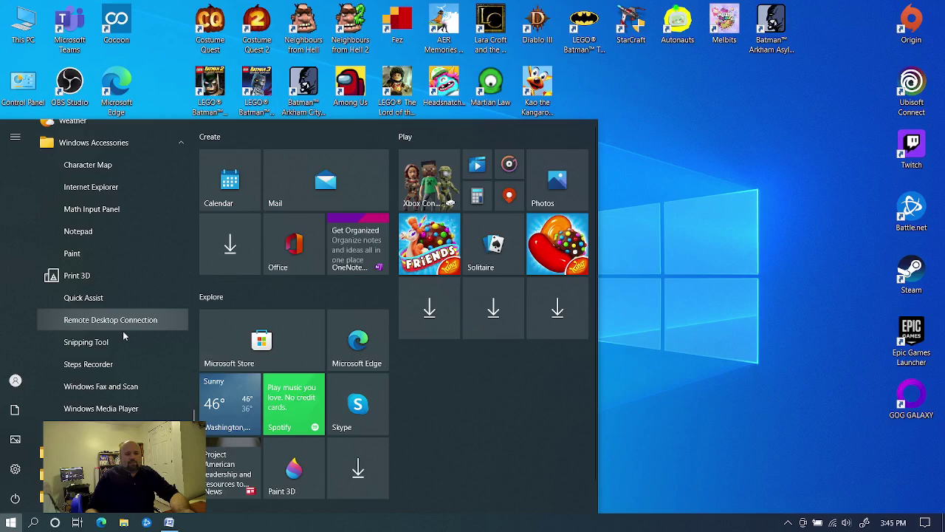
pyautogui.write('snip')
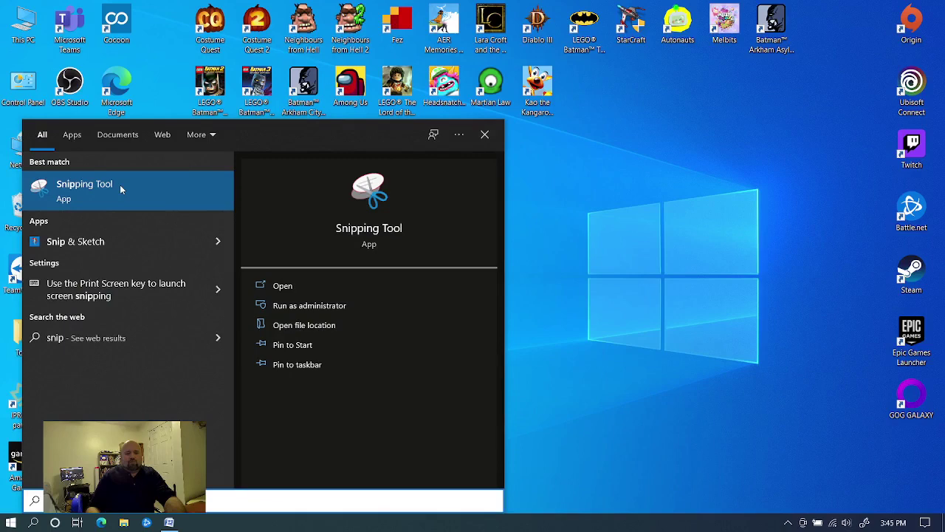
pyautogui.click(120, 189)
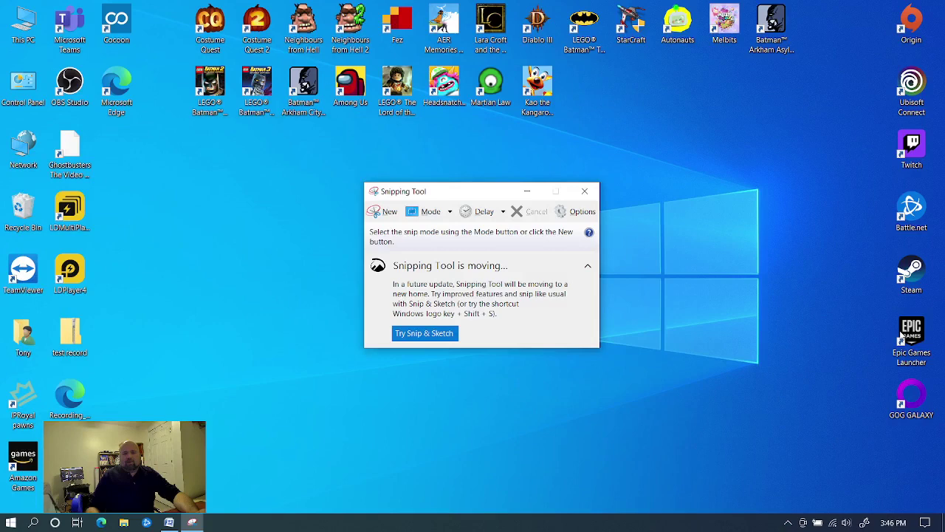
pyautogui.moveTo(495, 200); pyautogui.dragTo(168, 67)
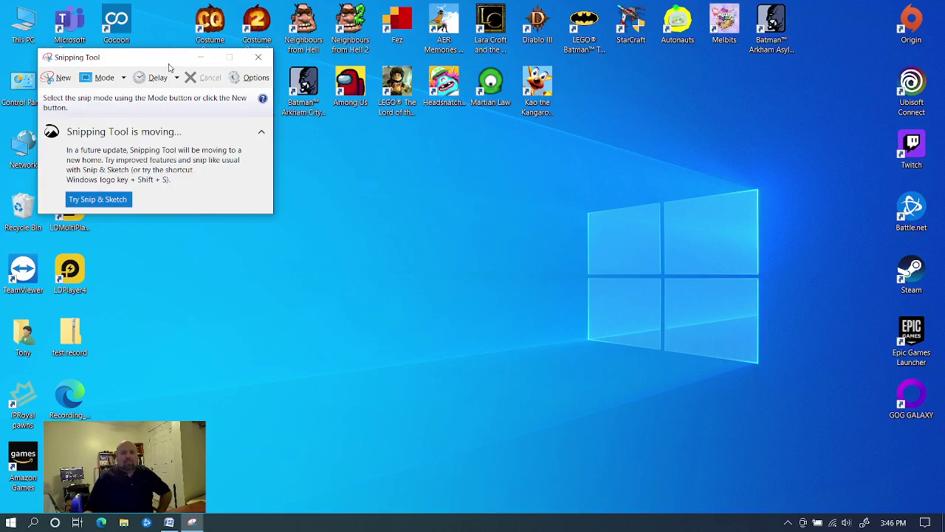
pyautogui.click(663, 105)
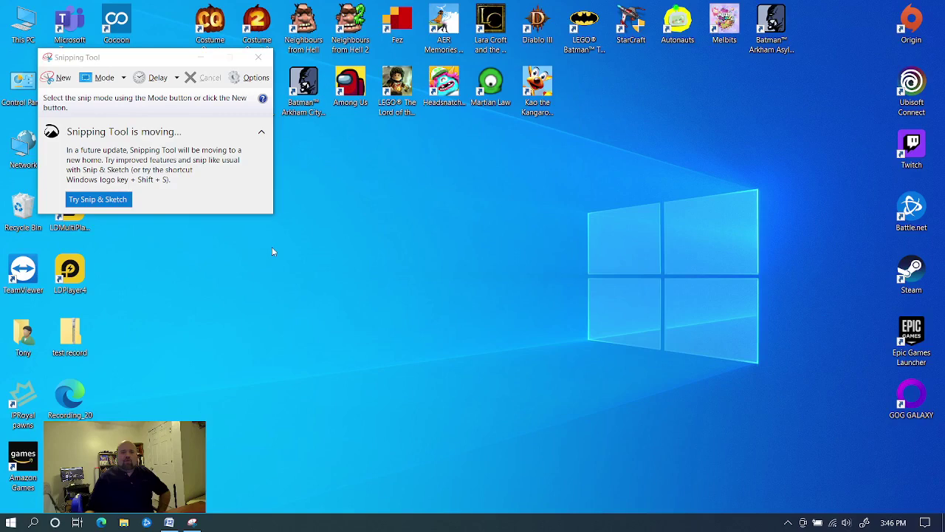
# Capture a rectangular snip of the two rows of game shortcuts on the desktop, leaving it unsaved
pyautogui.click(63, 78)
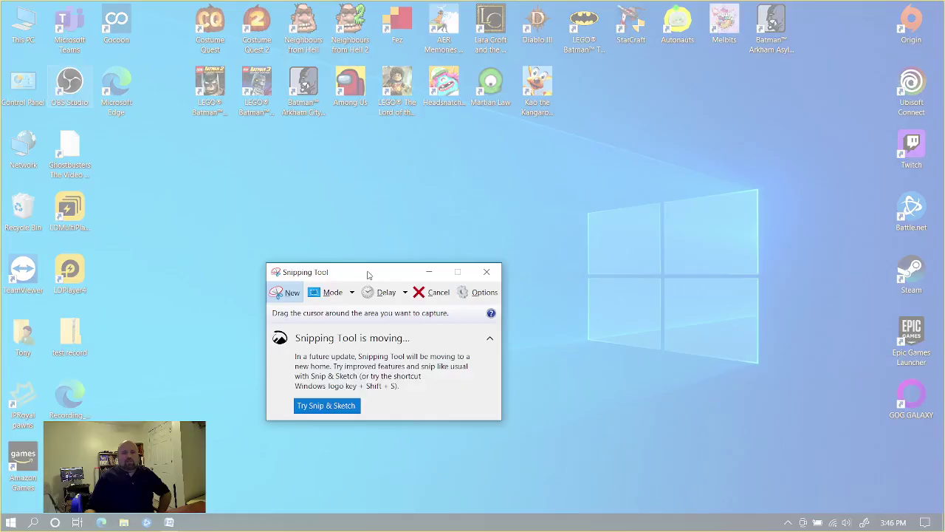
pyautogui.moveTo(369, 275); pyautogui.dragTo(575, 223)
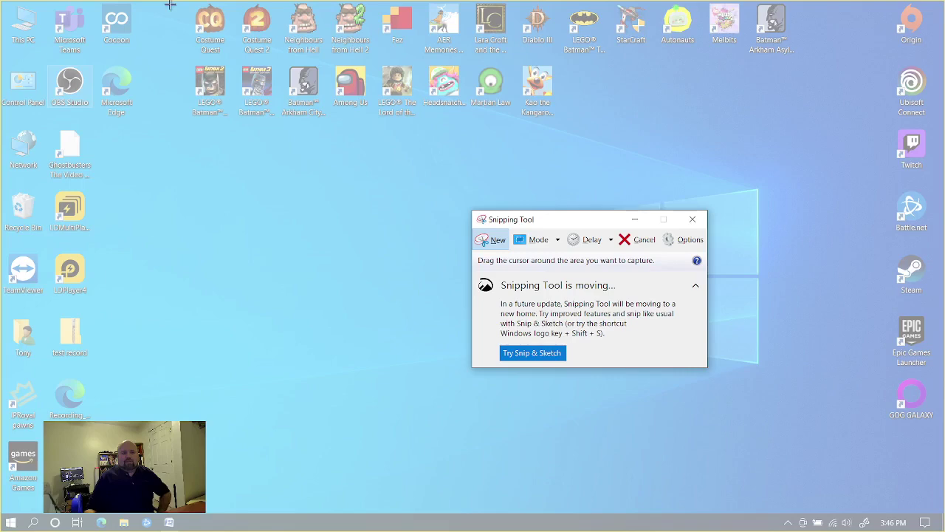
pyautogui.moveTo(170, 6); pyautogui.dragTo(833, 124)
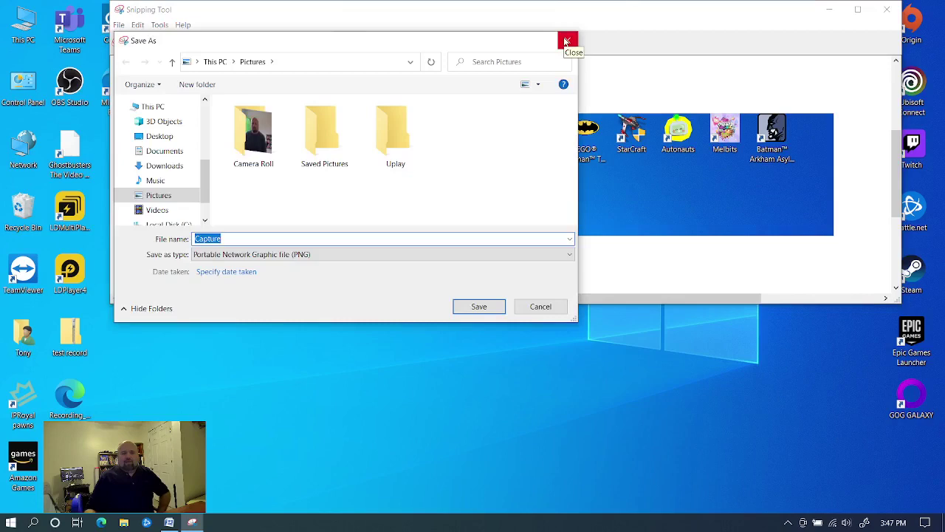
pyautogui.click(567, 41)
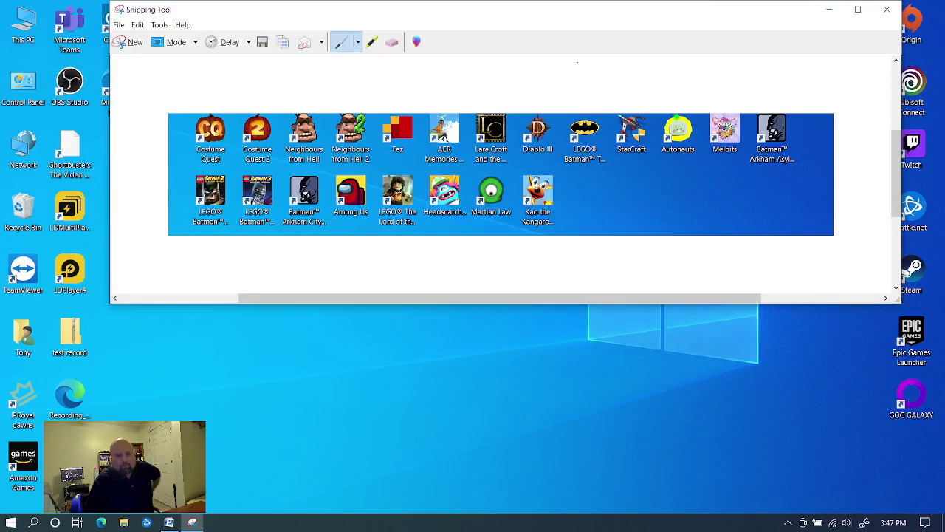
# Review the available snip modes, delay times and e-mail sending choices for the captured snip
pyautogui.click(196, 42)
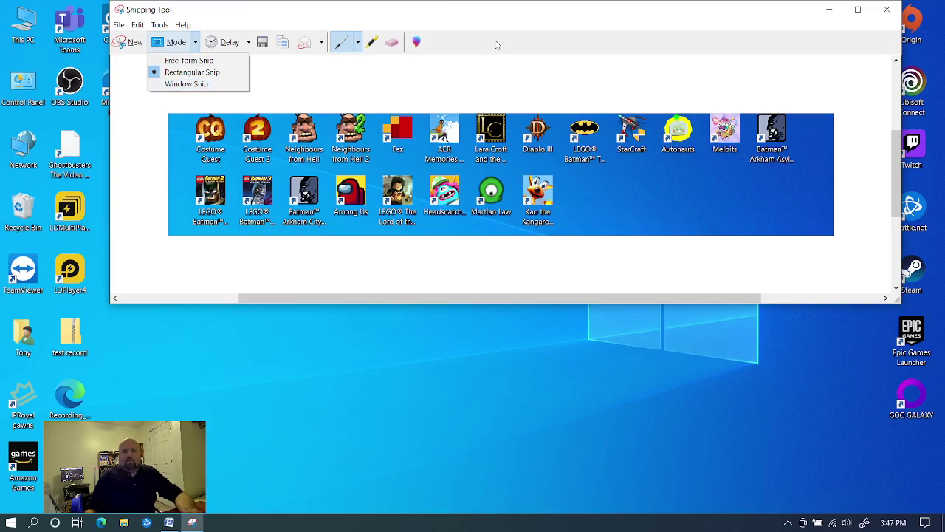
pyautogui.click(251, 42)
pyautogui.click(250, 42)
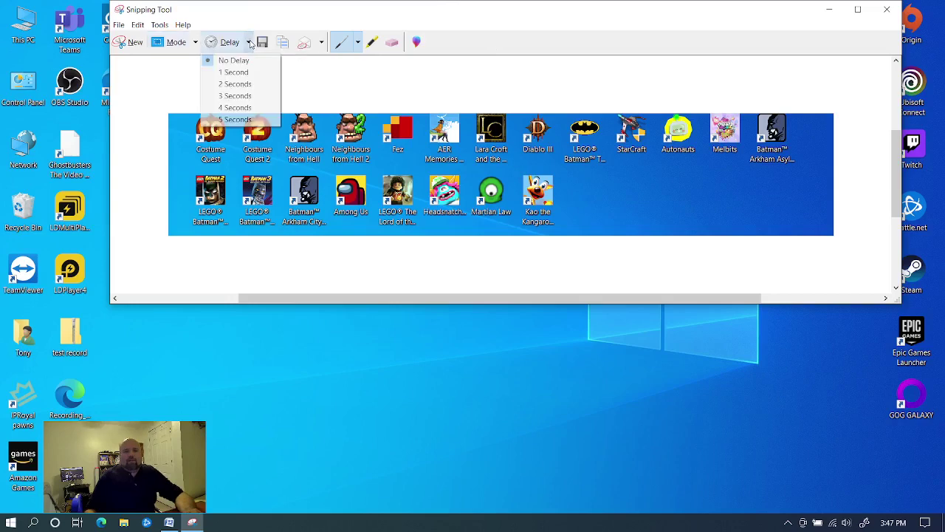
pyautogui.click(249, 107)
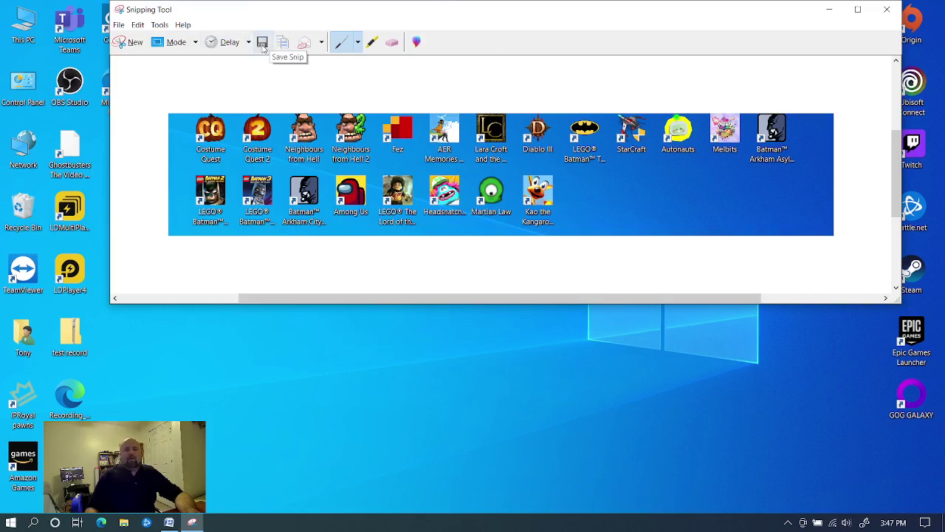
pyautogui.click(321, 44)
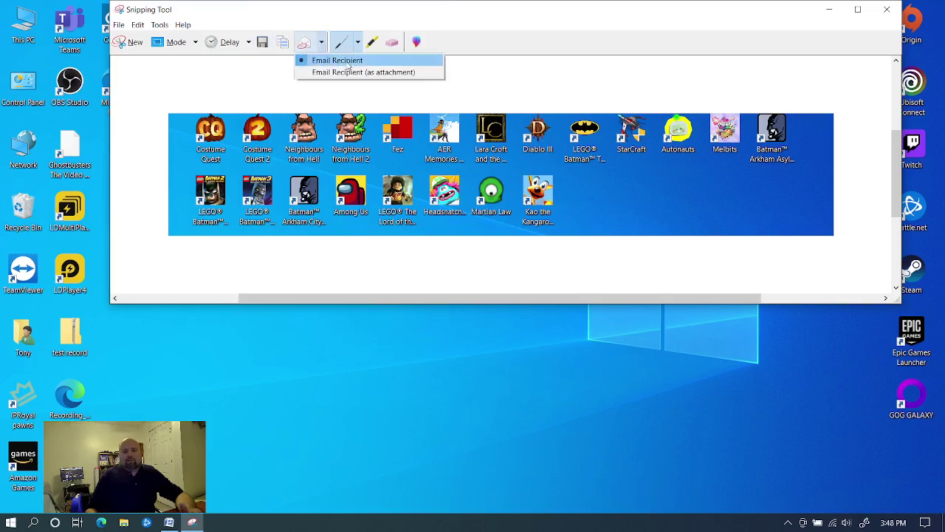
pyautogui.click(376, 5)
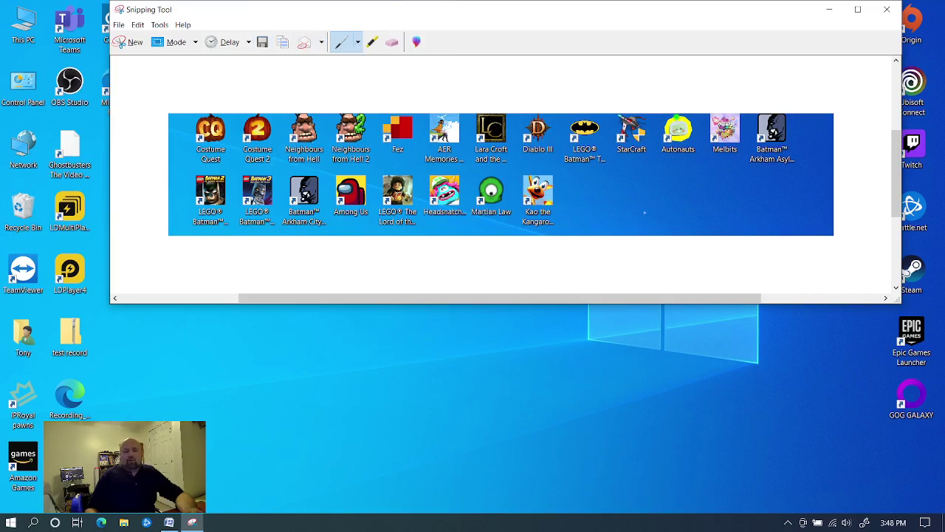
# Draw a blue freehand scribble in the empty area beside the second row of icons in the snip
pyautogui.moveTo(582, 194)
pyautogui.mouseDown()
pyautogui.moveTo(680, 195)
pyautogui.moveTo(678, 211)
pyautogui.mouseUp()
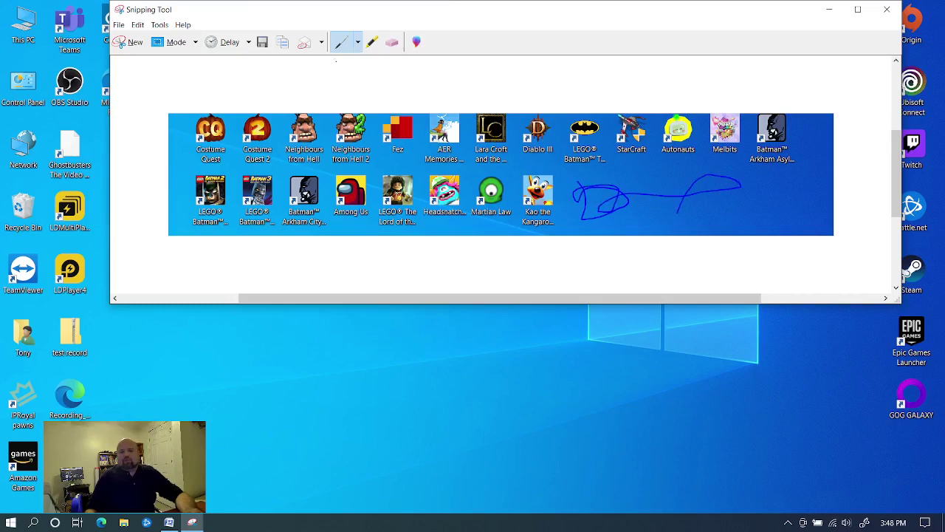
# Customize the custom pen to Red, Thick point pen and Round tip pen, and draw a freehand stroke over the blue scribble
pyautogui.click(359, 46)
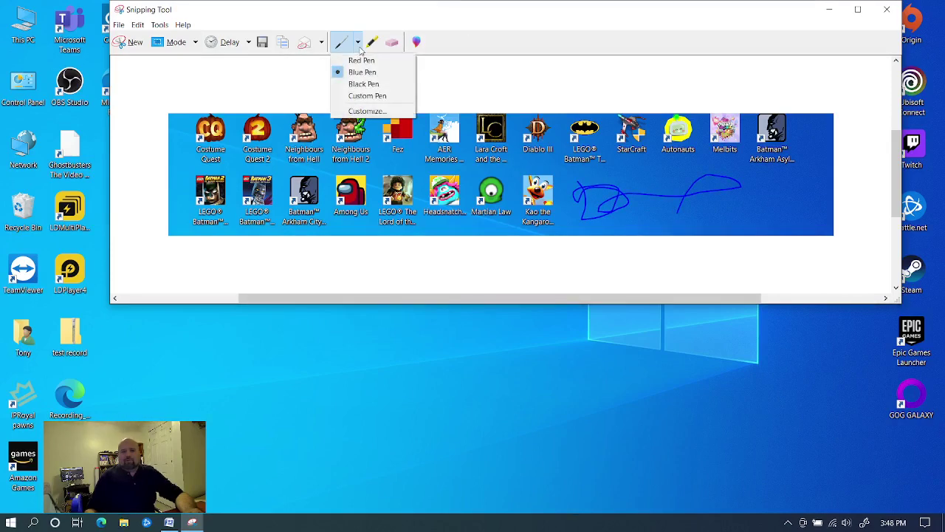
pyautogui.click(363, 97)
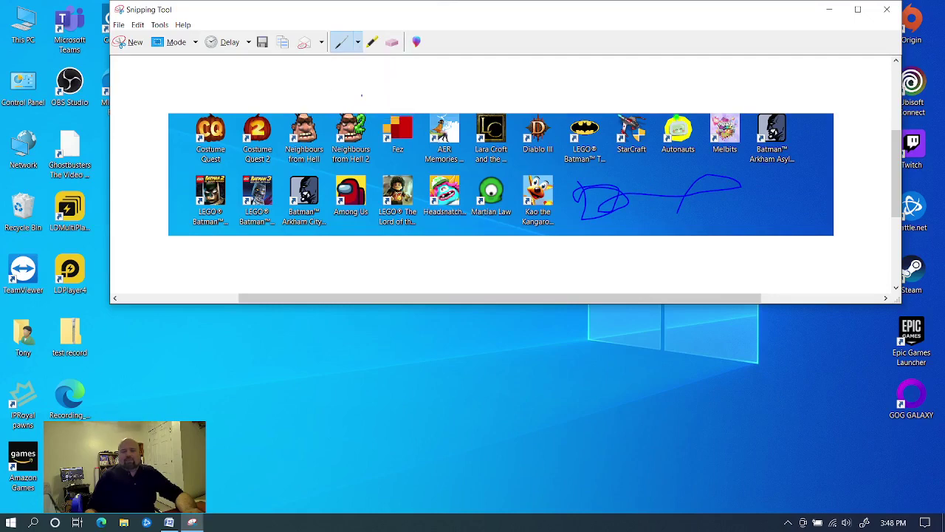
pyautogui.click(360, 42)
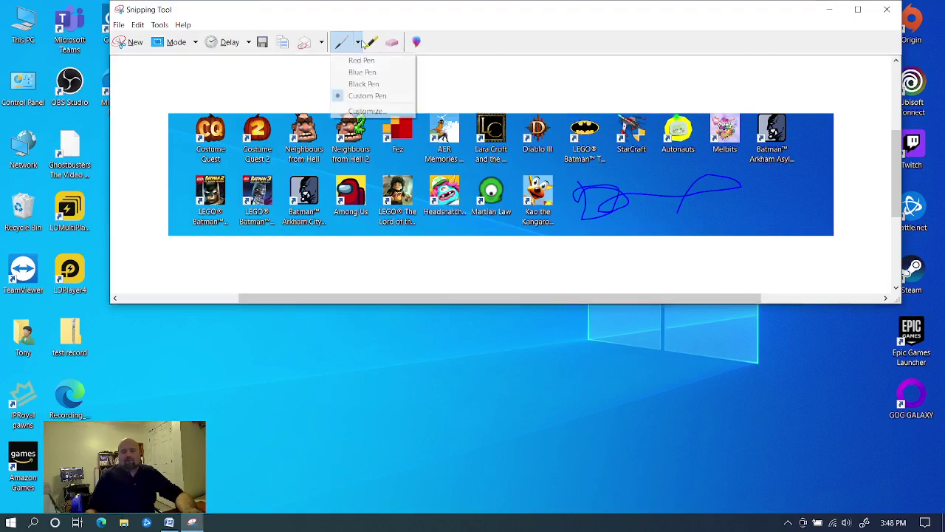
pyautogui.click(367, 112)
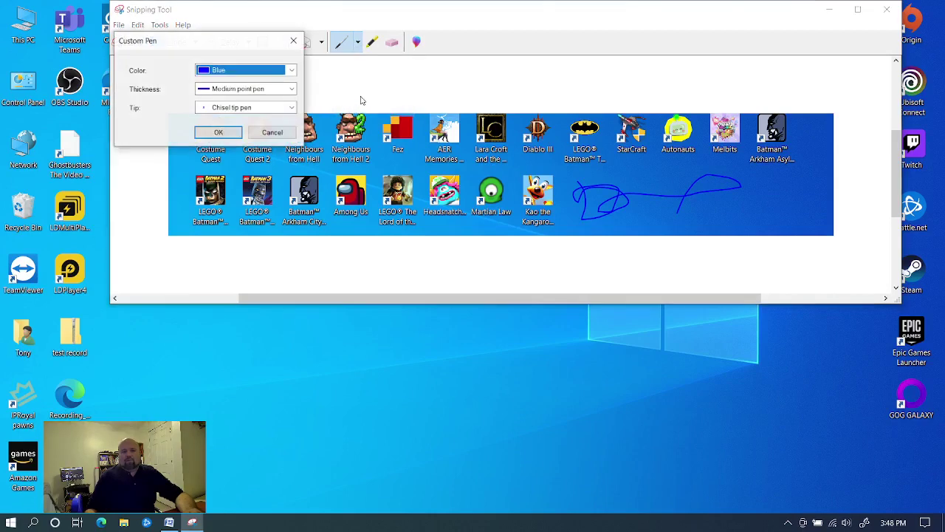
pyautogui.click(236, 69)
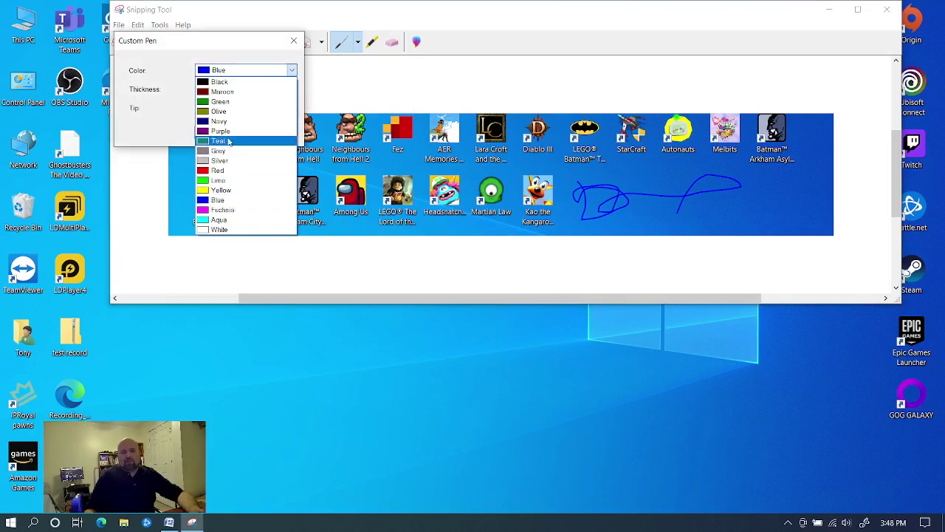
pyautogui.click(237, 170)
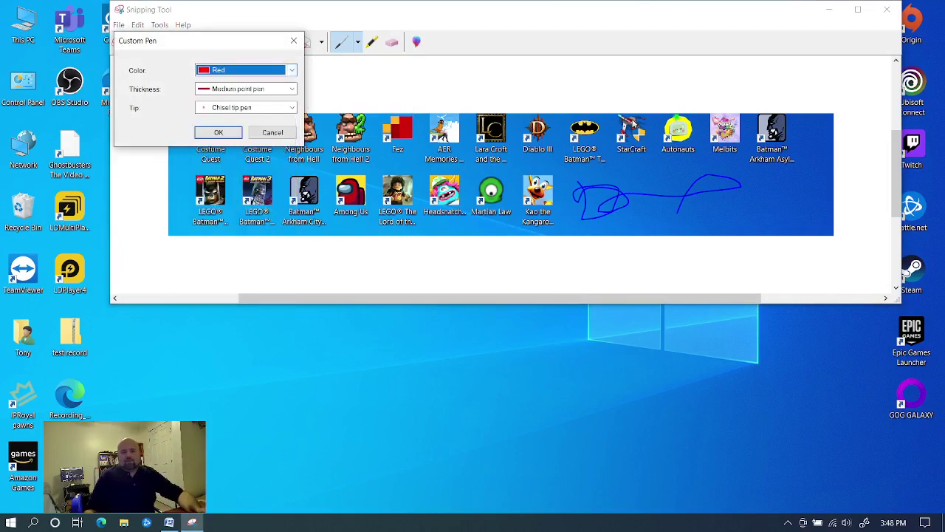
pyautogui.click(241, 90)
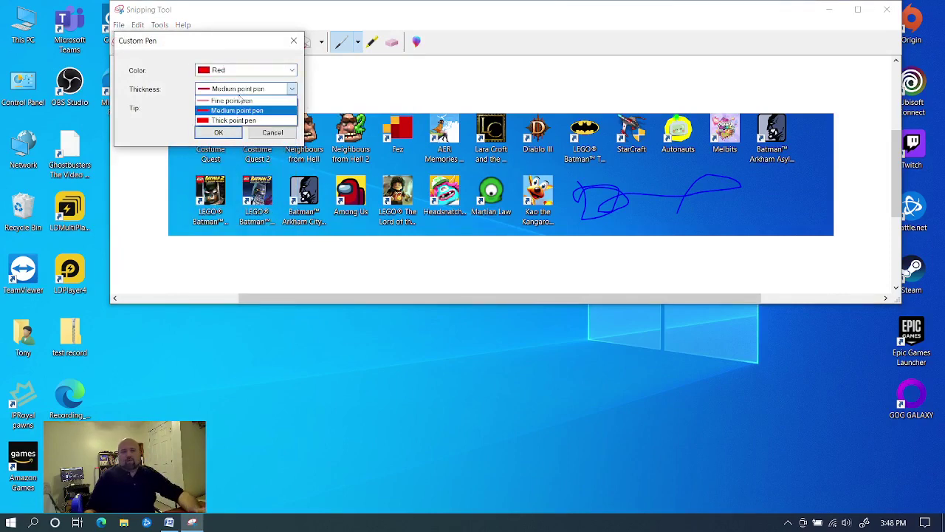
pyautogui.click(237, 121)
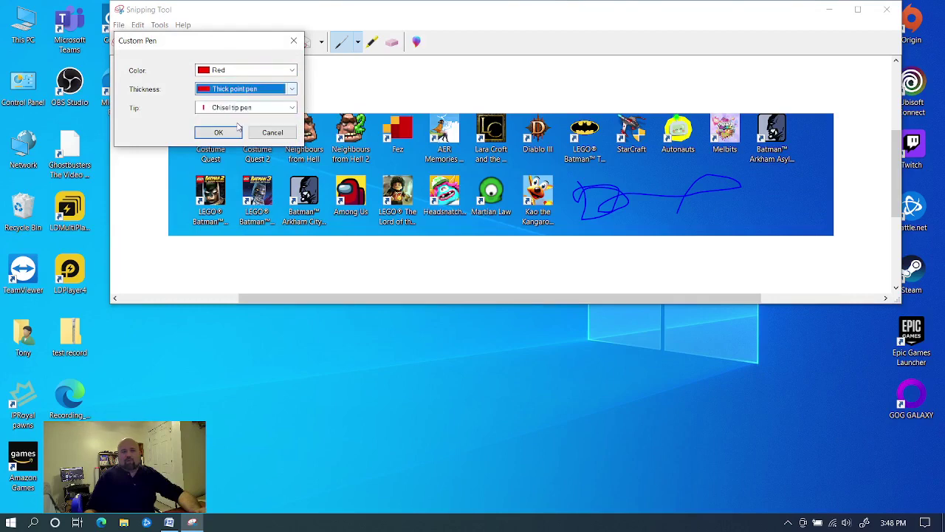
pyautogui.click(229, 109)
pyautogui.click(228, 108)
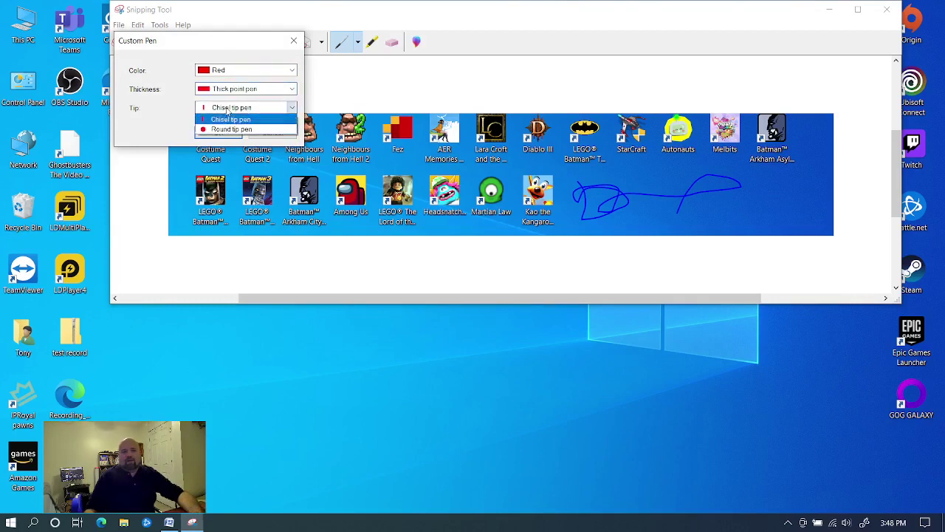
pyautogui.click(227, 129)
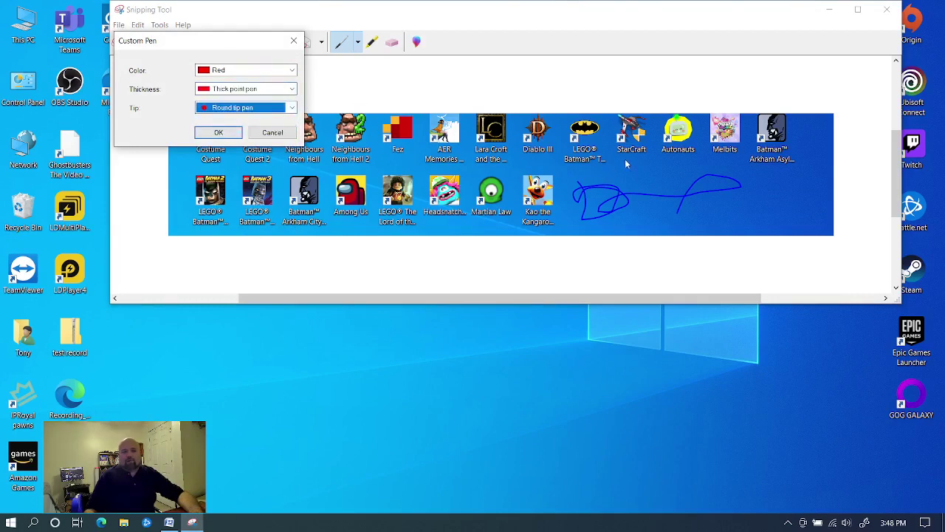
pyautogui.click(230, 138)
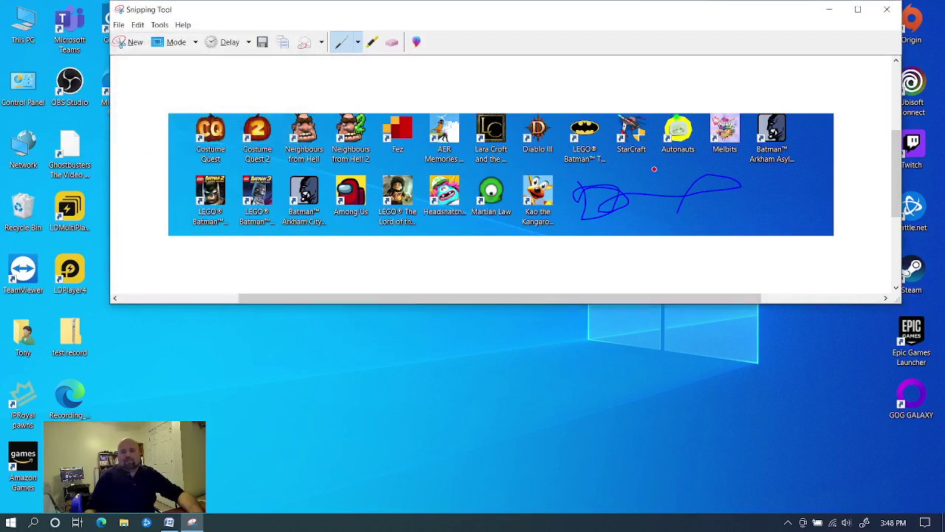
pyautogui.moveTo(609, 170)
pyautogui.mouseDown()
pyautogui.moveTo(631, 190)
pyautogui.moveTo(664, 181)
pyautogui.moveTo(718, 199)
pyautogui.moveTo(753, 180)
pyautogui.moveTo(665, 230)
pyautogui.moveTo(583, 195)
pyautogui.mouseUp()
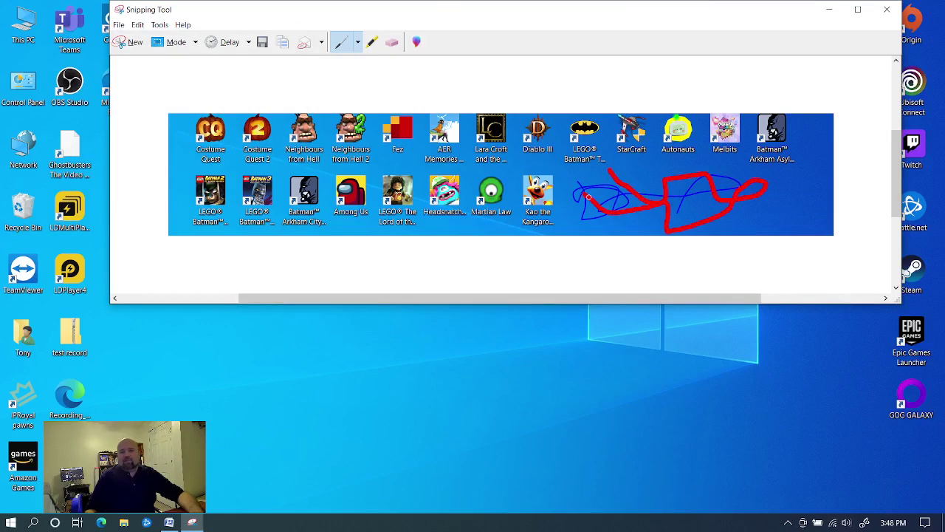
# Highlight the Costume Quest and Costume Quest 2 labels in the snip with the highlighter
pyautogui.click(373, 44)
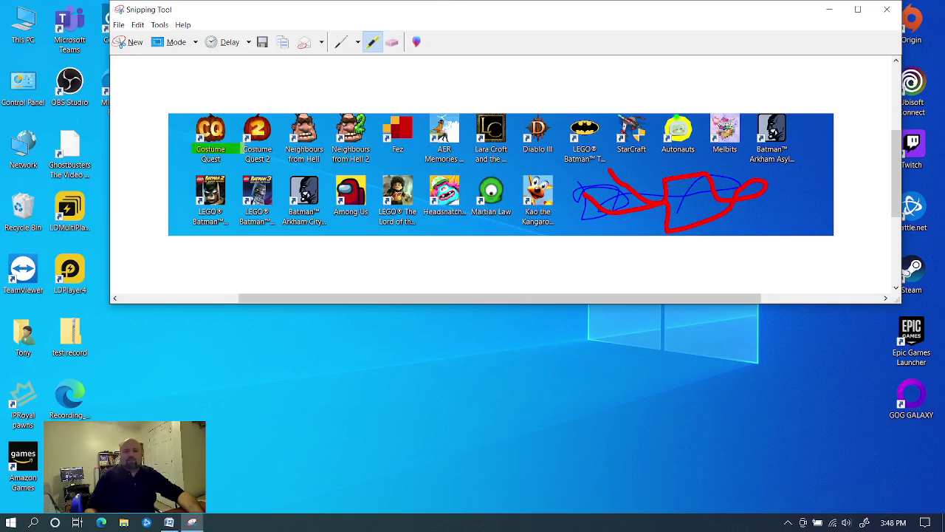
pyautogui.moveTo(178, 164); pyautogui.dragTo(272, 146)
pyautogui.moveTo(254, 142)
pyautogui.mouseDown()
pyautogui.moveTo(274, 157)
pyautogui.moveTo(208, 170)
pyautogui.mouseUp()
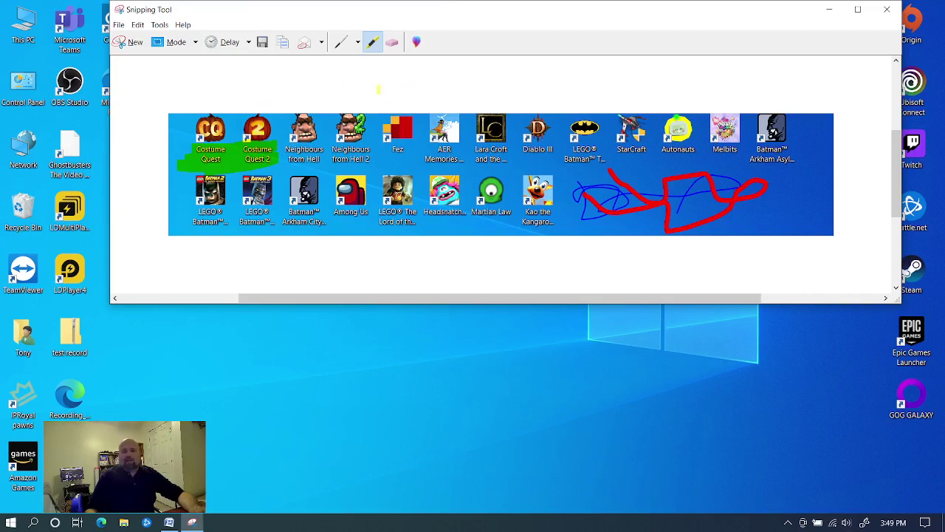
# Erase the highlighting on the Costume Quest labels and the red and blue pen strokes from the snip
pyautogui.click(392, 42)
pyautogui.click(241, 157)
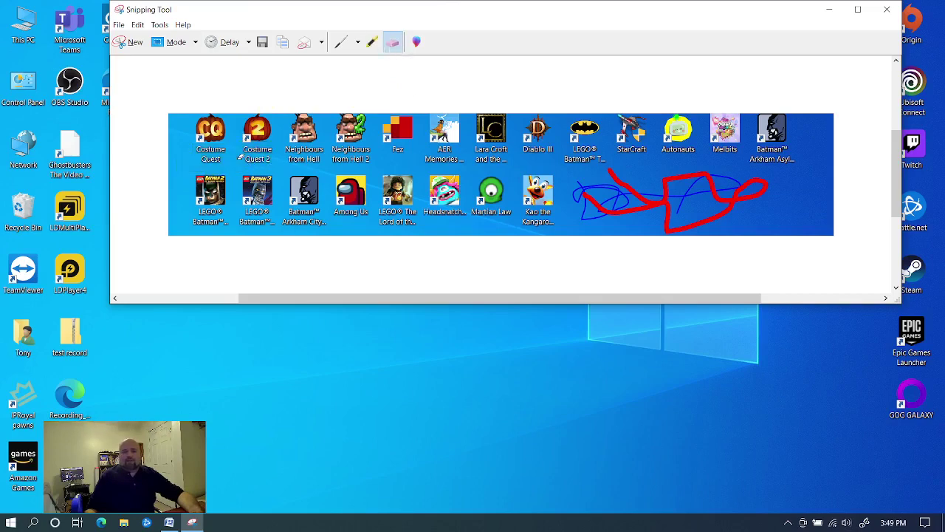
pyautogui.click(644, 196)
pyautogui.click(638, 191)
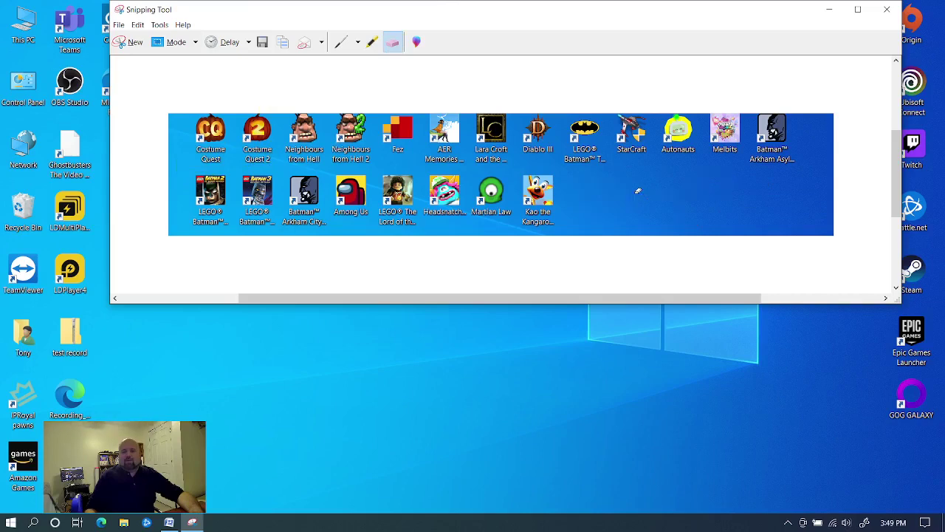
# Handwrite the word "Text" with the red pen in the empty area beside the second row of icons in the snip
pyautogui.click(340, 42)
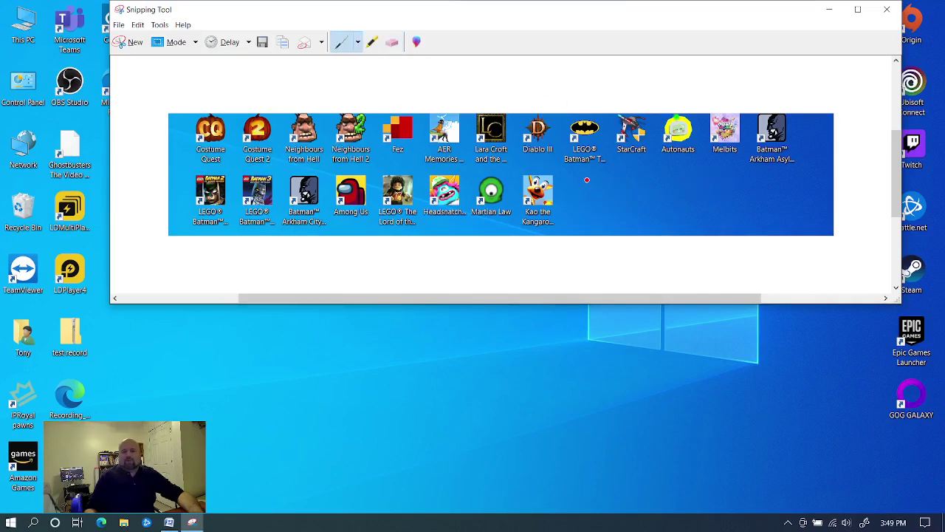
pyautogui.moveTo(587, 180); pyautogui.dragTo(582, 213)
pyautogui.moveTo(568, 182)
pyautogui.mouseDown()
pyautogui.moveTo(601, 175)
pyautogui.moveTo(629, 212)
pyautogui.moveTo(653, 189)
pyautogui.moveTo(698, 226)
pyautogui.mouseUp()
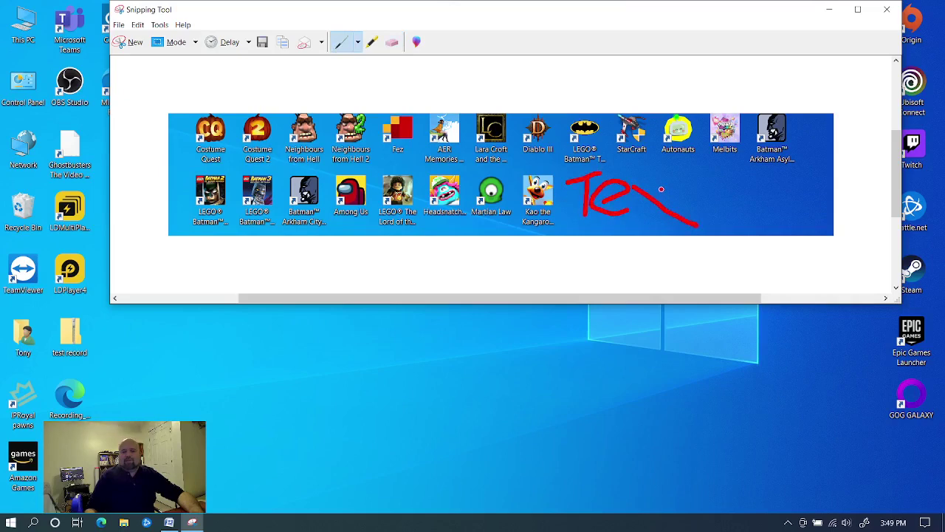
pyautogui.moveTo(662, 190); pyautogui.dragTo(640, 229)
pyautogui.moveTo(707, 191)
pyautogui.mouseDown()
pyautogui.moveTo(709, 223)
pyautogui.moveTo(717, 203)
pyautogui.moveTo(736, 199)
pyautogui.mouseUp()
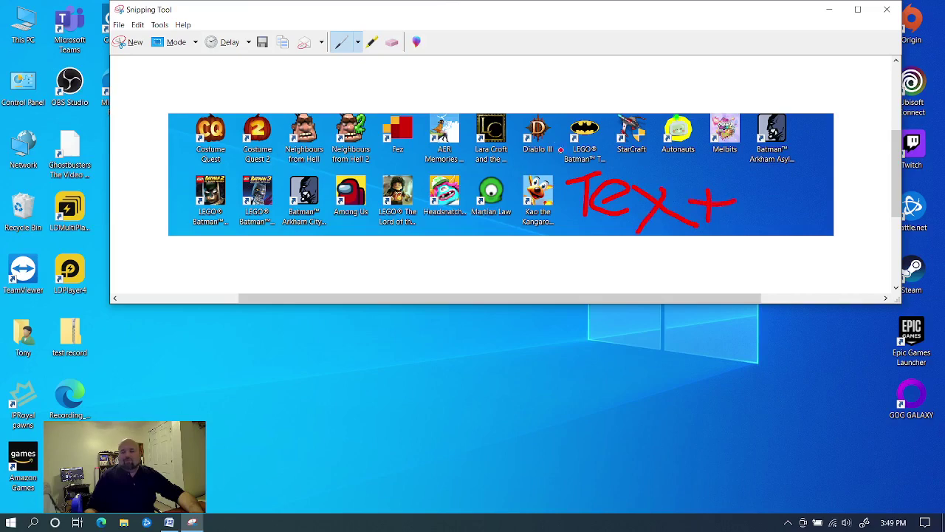
# Erase the letter x of the handwritten word and redraw it smaller with the red pen
pyautogui.click(391, 42)
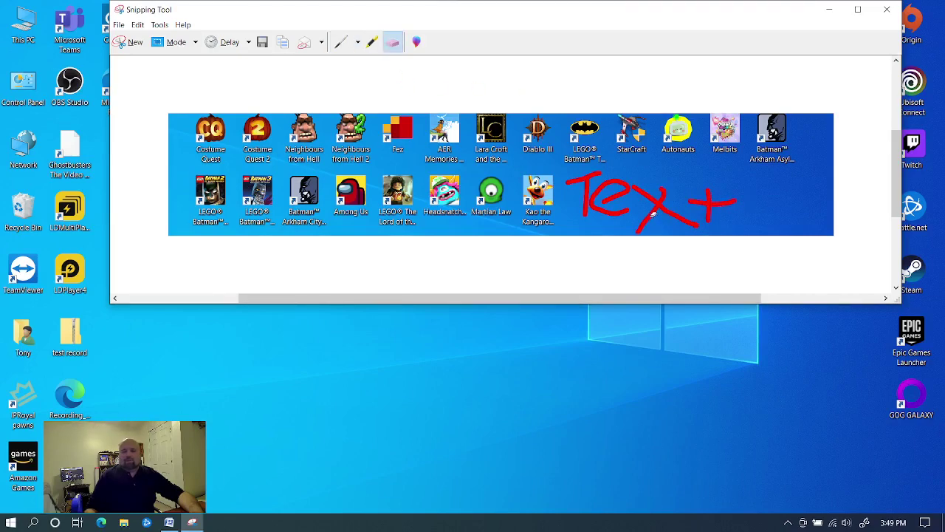
pyautogui.click(662, 206)
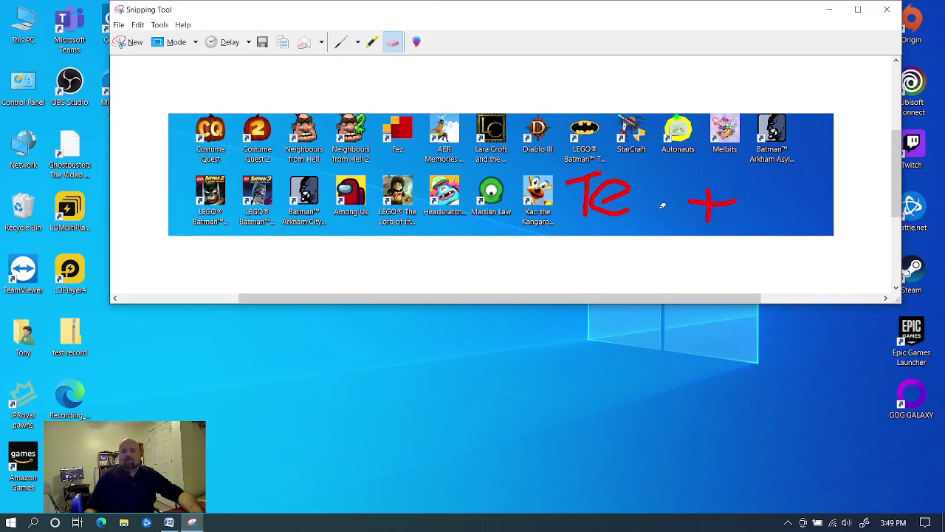
pyautogui.click(340, 43)
pyautogui.moveTo(648, 187)
pyautogui.mouseDown()
pyautogui.moveTo(671, 212)
pyautogui.moveTo(650, 208)
pyautogui.moveTo(639, 221)
pyautogui.mouseUp()
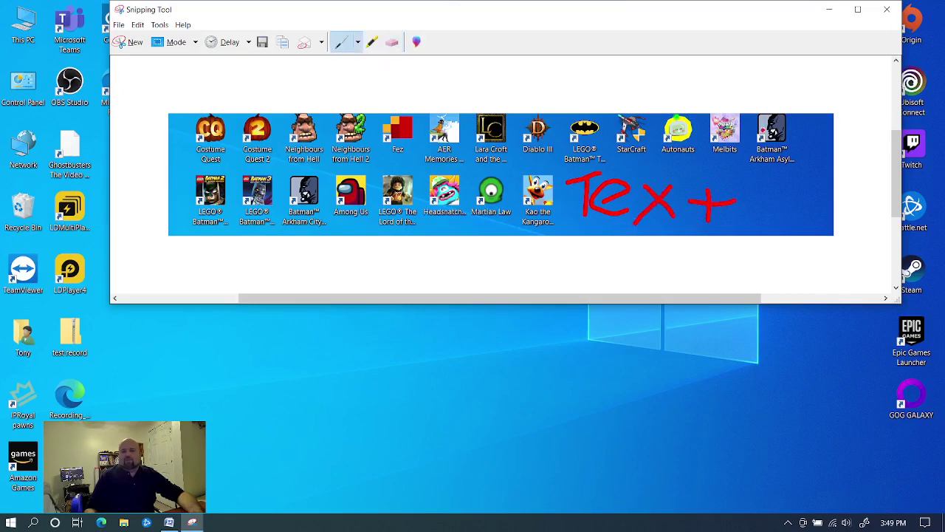
# Erase all the strokes of the handwritten red word from the snip
pyautogui.click(392, 42)
pyautogui.moveTo(584, 178); pyautogui.dragTo(615, 192)
pyautogui.click(656, 203)
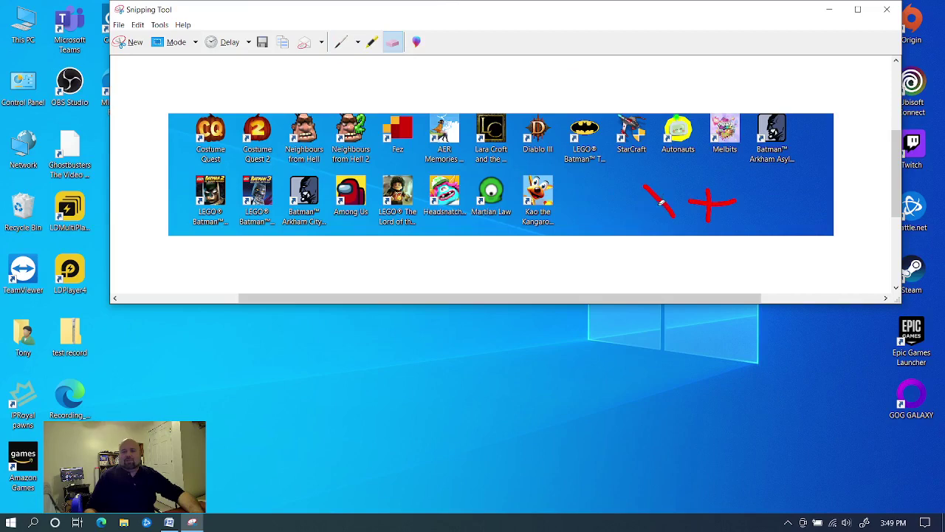
pyautogui.click(713, 201)
pyautogui.click(664, 205)
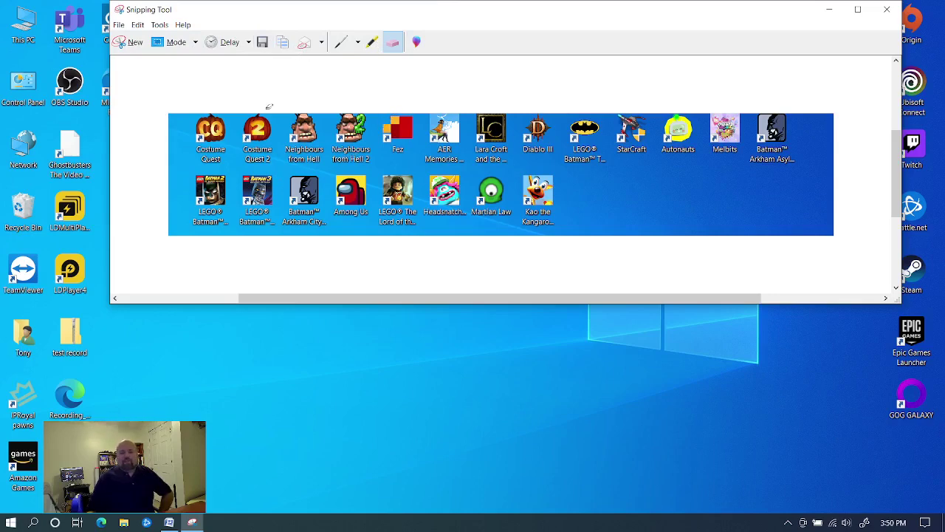
# Review the Snipping Tool options and close them without changes
pyautogui.click(160, 24)
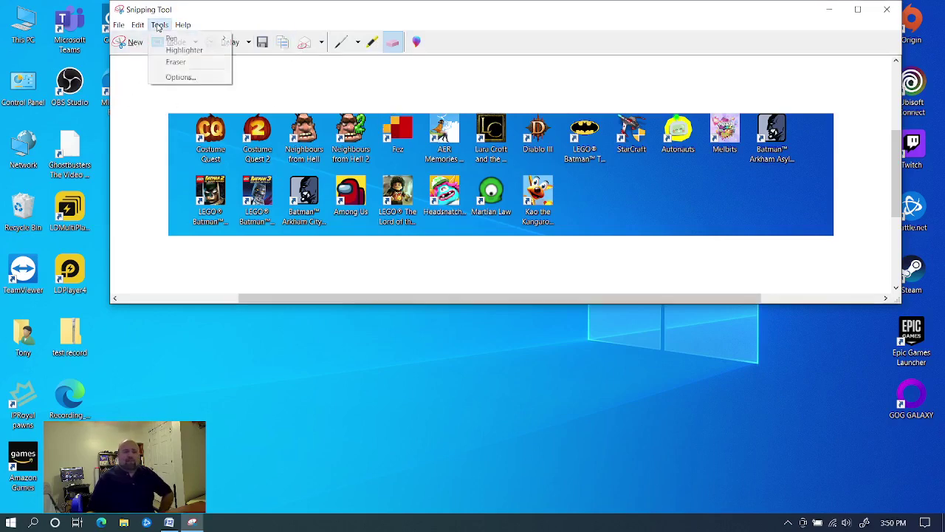
pyautogui.click(177, 77)
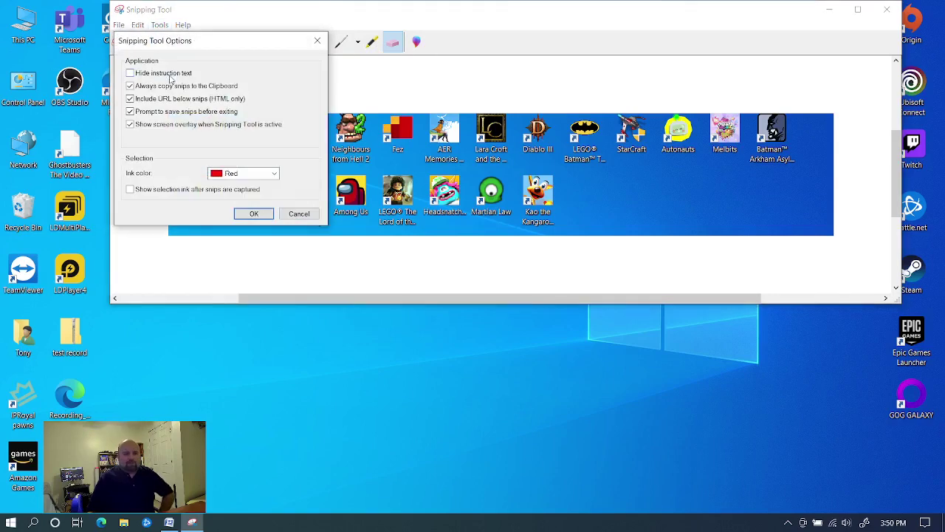
pyautogui.click(318, 42)
pyautogui.click(159, 25)
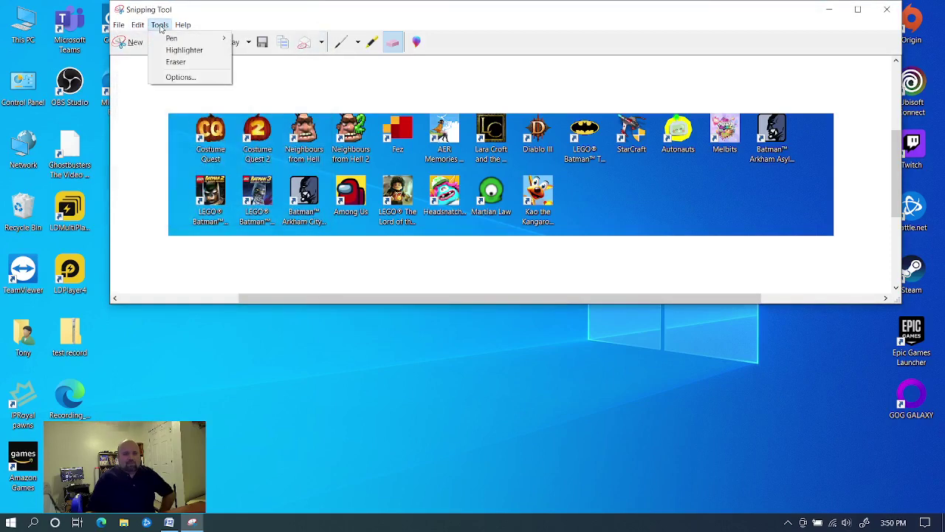
pyautogui.moveTo(126, 31)
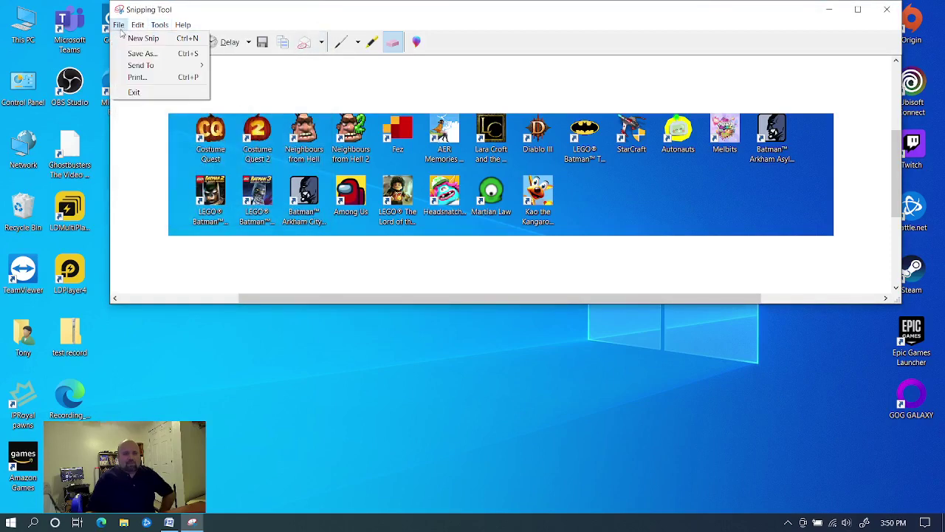
pyautogui.moveTo(153, 27)
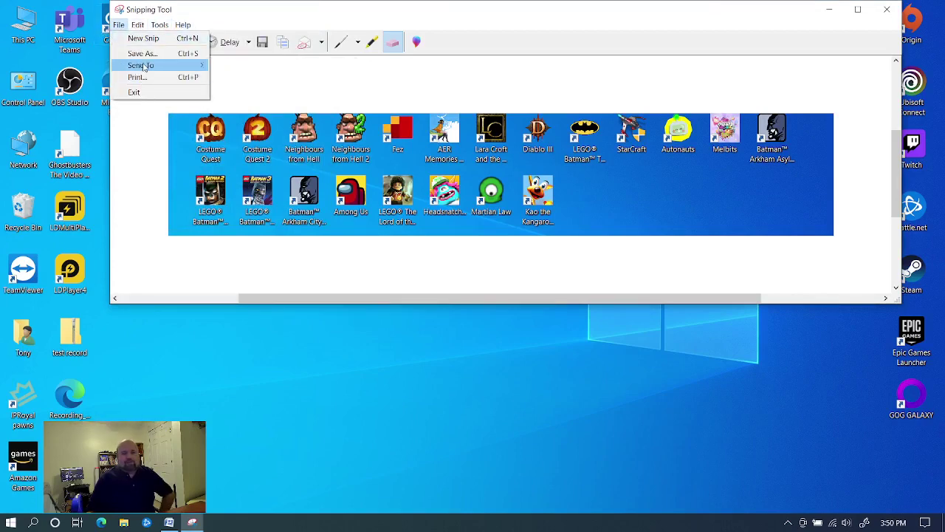
pyautogui.click(605, 50)
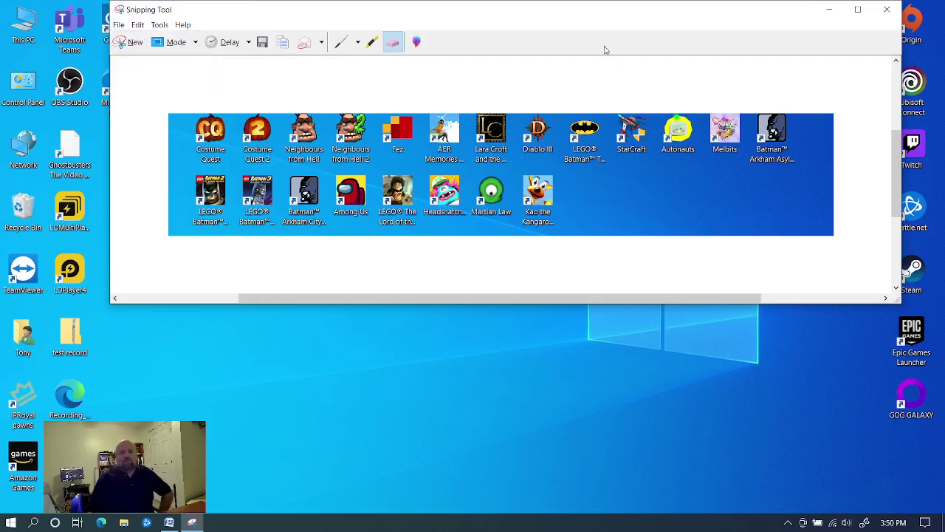
# Capture a Free-form Snip with an irregular outline around the Ghostbusters and LDPlayer icons and the second row of game icons
pyautogui.moveTo(269, 298); pyautogui.dragTo(154, 308)
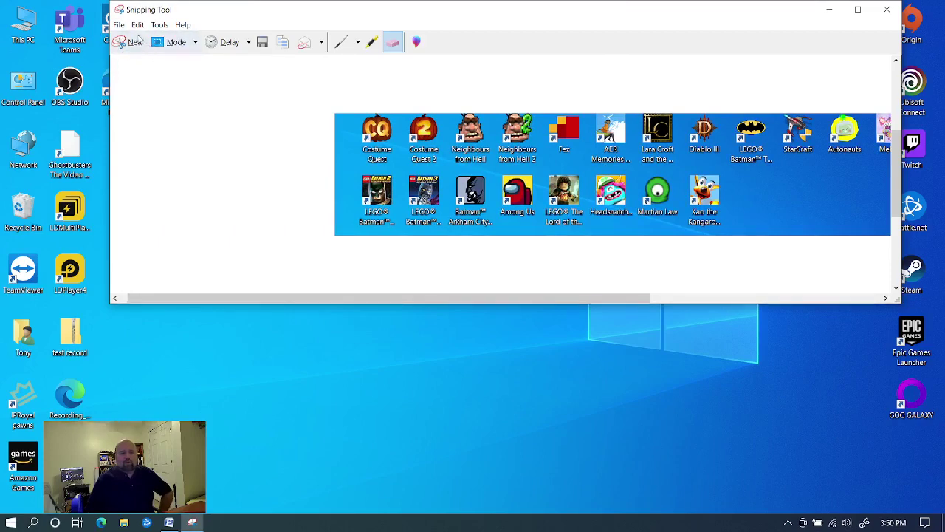
pyautogui.click(196, 43)
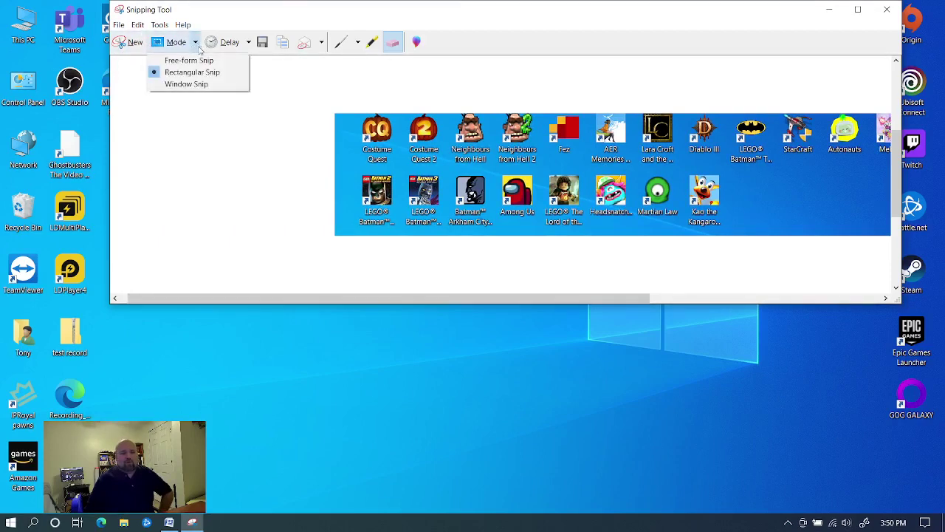
pyautogui.click(190, 61)
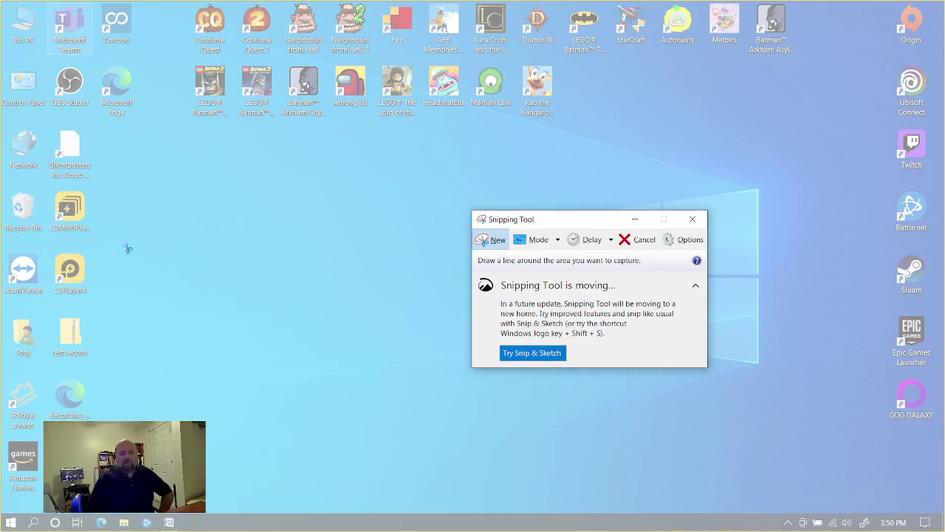
pyautogui.moveTo(102, 306)
pyautogui.mouseDown()
pyautogui.moveTo(65, 303)
pyautogui.moveTo(33, 272)
pyautogui.moveTo(53, 214)
pyautogui.moveTo(44, 162)
pyautogui.moveTo(74, 127)
pyautogui.moveTo(165, 144)
pyautogui.moveTo(239, 107)
pyautogui.moveTo(238, 68)
pyautogui.moveTo(328, 54)
pyautogui.moveTo(430, 46)
pyautogui.moveTo(566, 53)
pyautogui.moveTo(487, 153)
pyautogui.moveTo(264, 162)
pyautogui.moveTo(184, 266)
pyautogui.moveTo(125, 310)
pyautogui.moveTo(100, 306)
pyautogui.mouseUp()
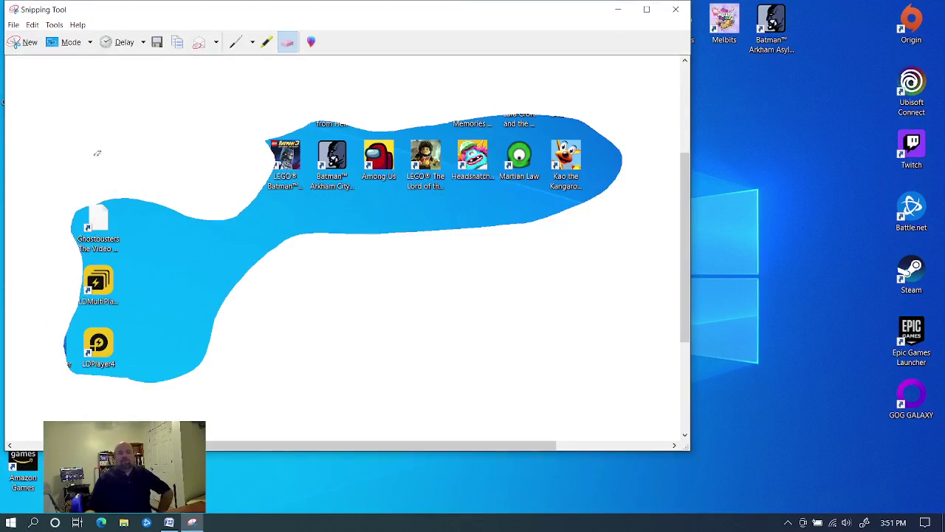
# Set the snip mode to Window Snip and capture the whole desktop
pyautogui.click(90, 42)
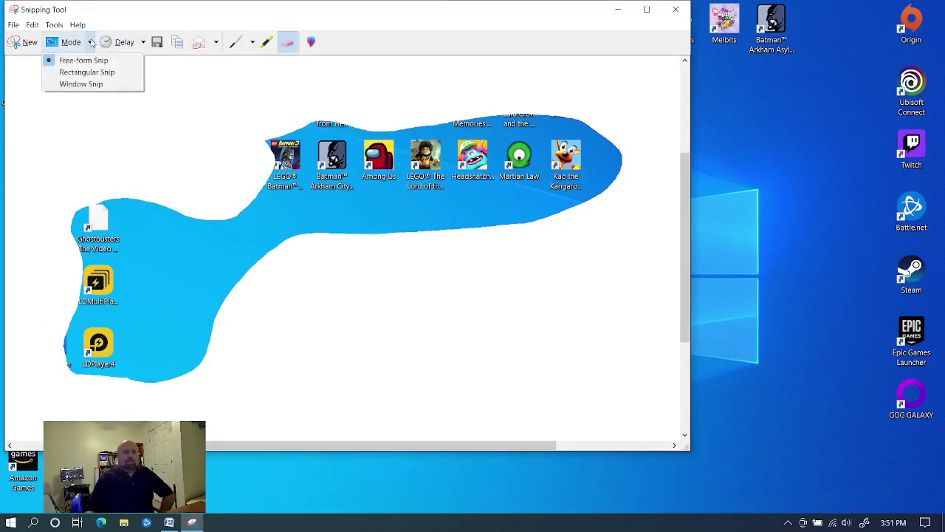
pyautogui.click(90, 84)
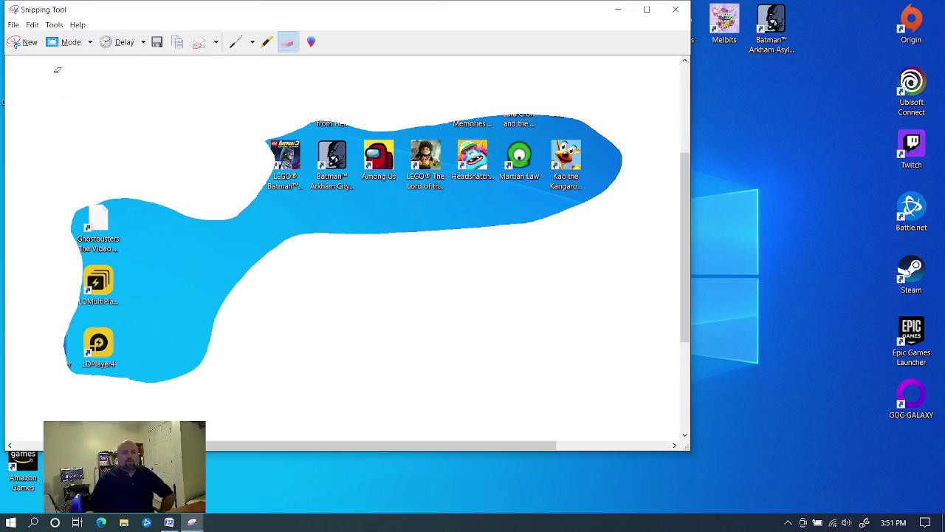
pyautogui.click(26, 42)
pyautogui.press('Escape')
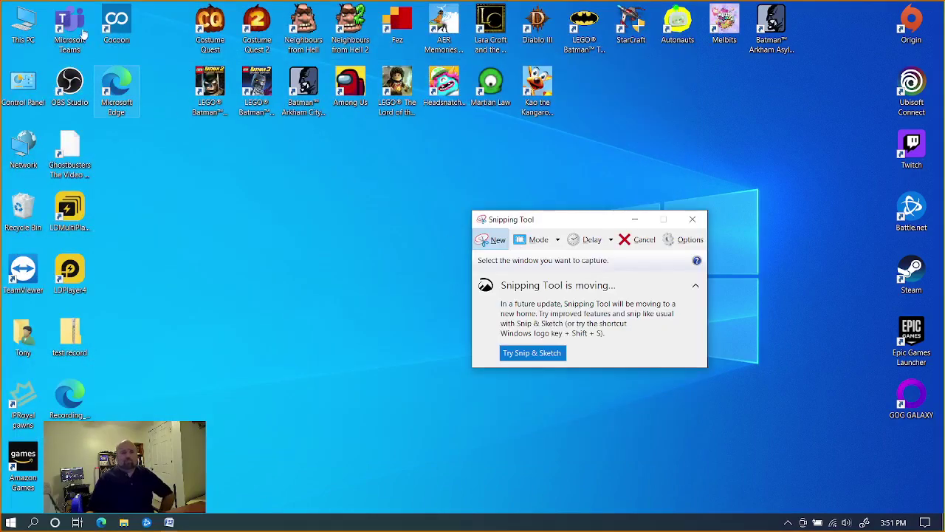
pyautogui.click(633, 31)
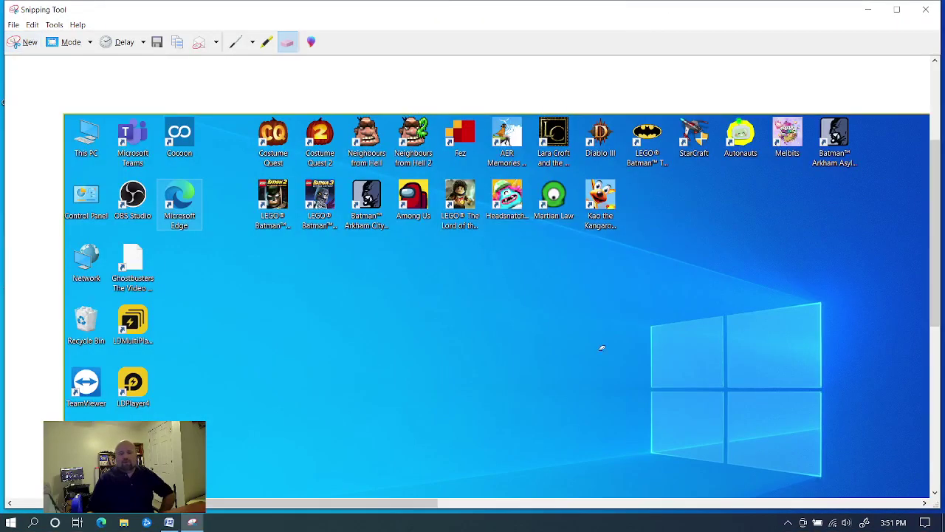
# Look over the captured desktop snip, including its lower part and left edge
pyautogui.scroll(-5, 566, 341)
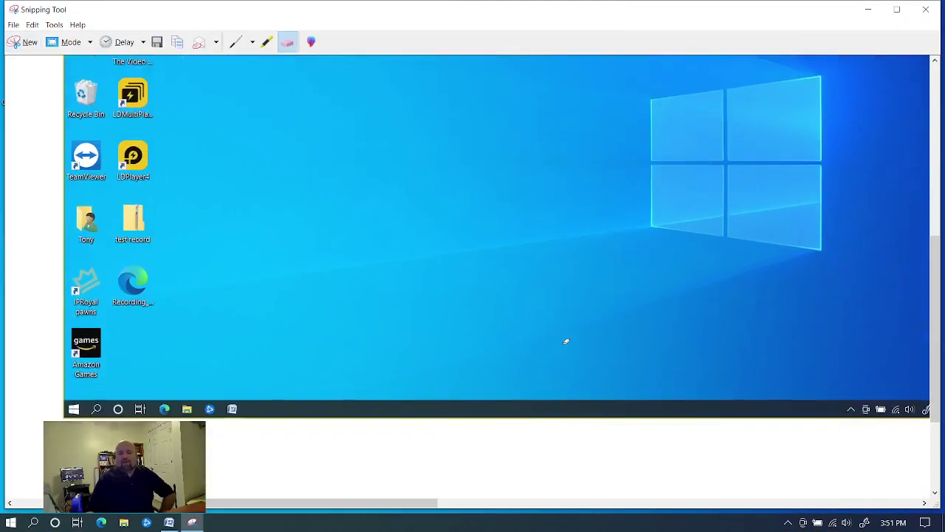
pyautogui.scroll(5, 566, 342)
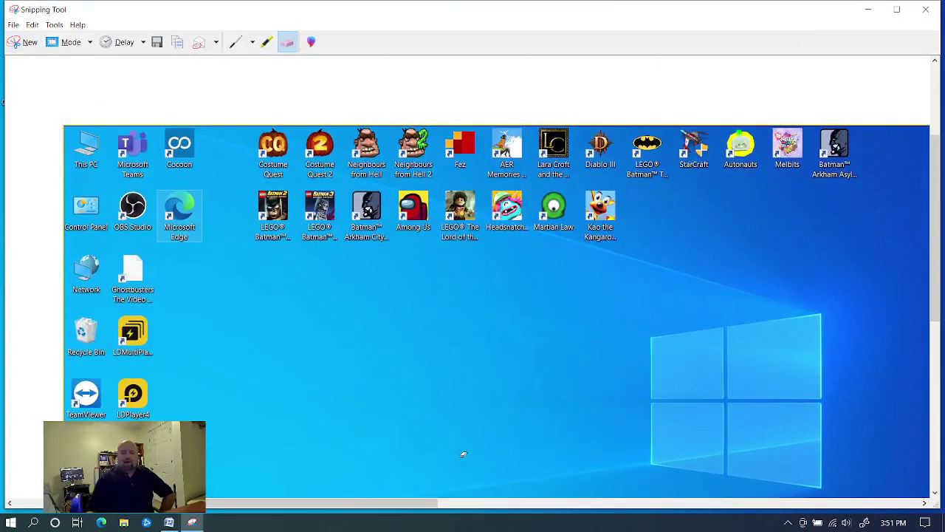
pyautogui.moveTo(411, 510); pyautogui.dragTo(346, 488)
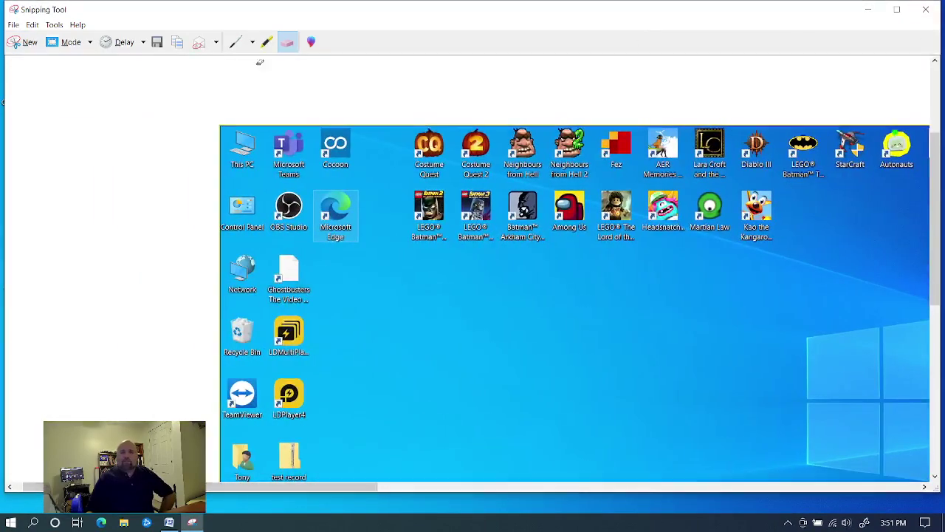
pyautogui.scroll(-3, 403, 274)
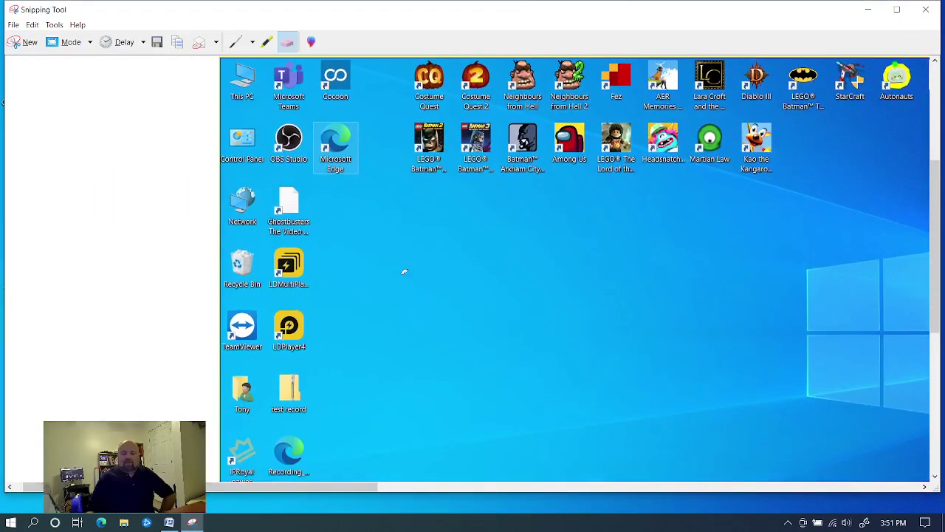
pyautogui.scroll(-2, 404, 272)
pyautogui.scroll(4, 403, 268)
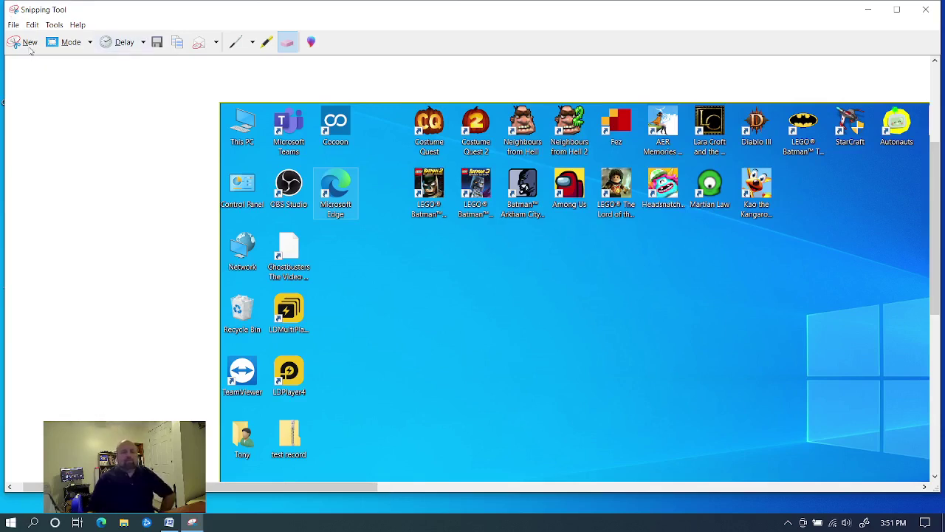
# Set the mode to Rectangular Snip and capture the two rows of game icons, from Costume Quest to Batman Arkham Asylum
pyautogui.click(90, 42)
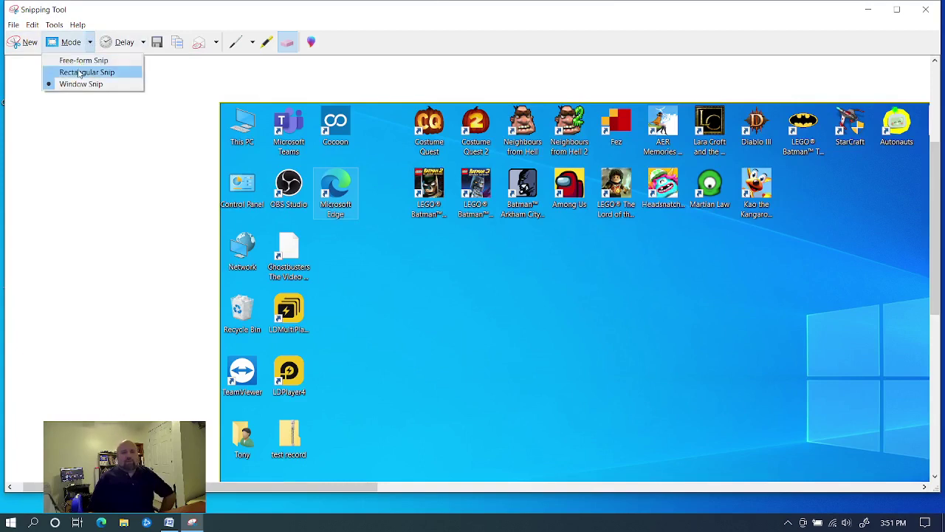
pyautogui.click(81, 70)
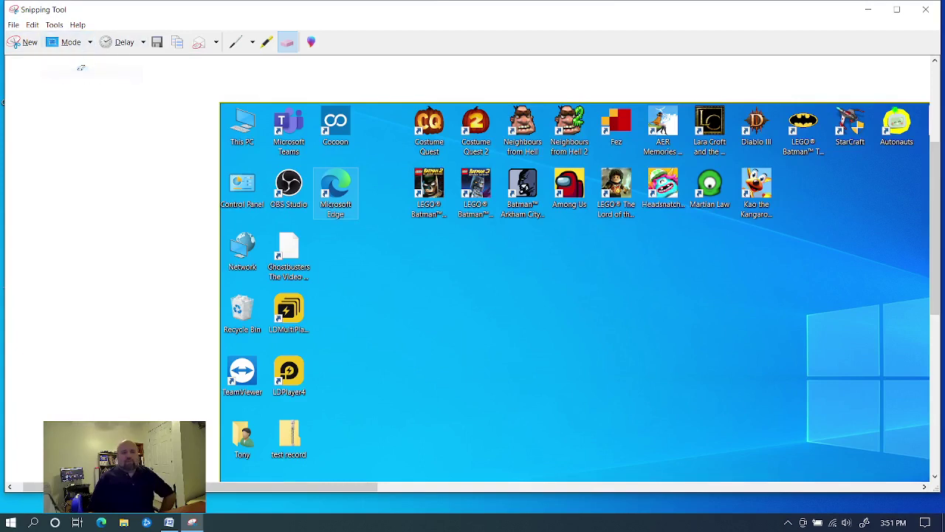
pyautogui.click(287, 42)
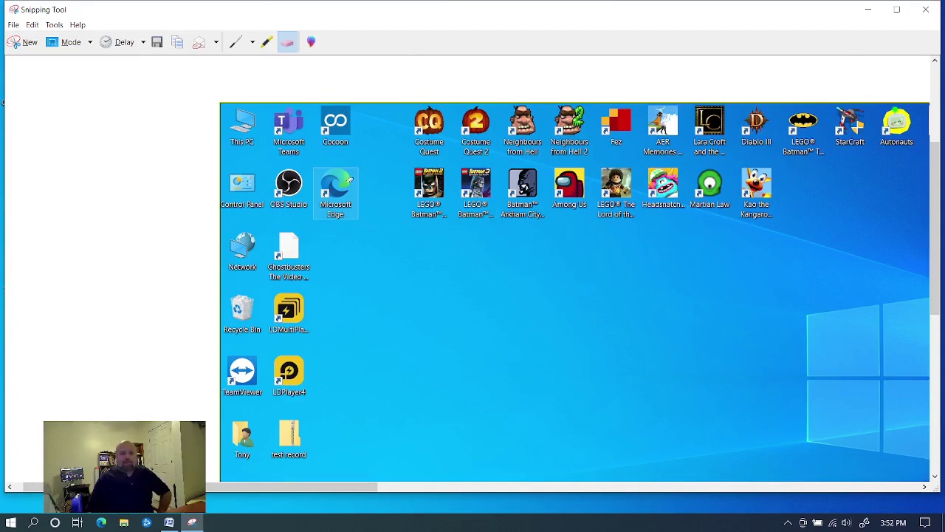
pyautogui.click(86, 43)
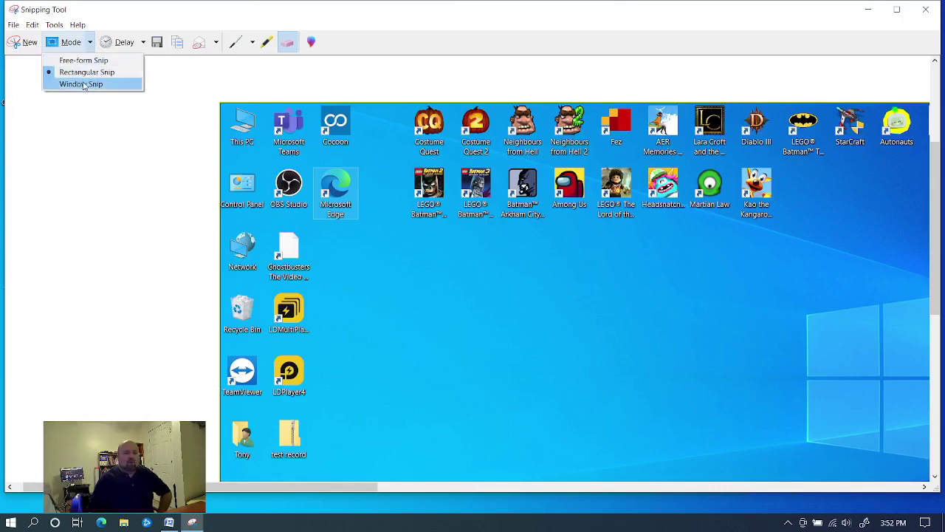
pyautogui.click(22, 45)
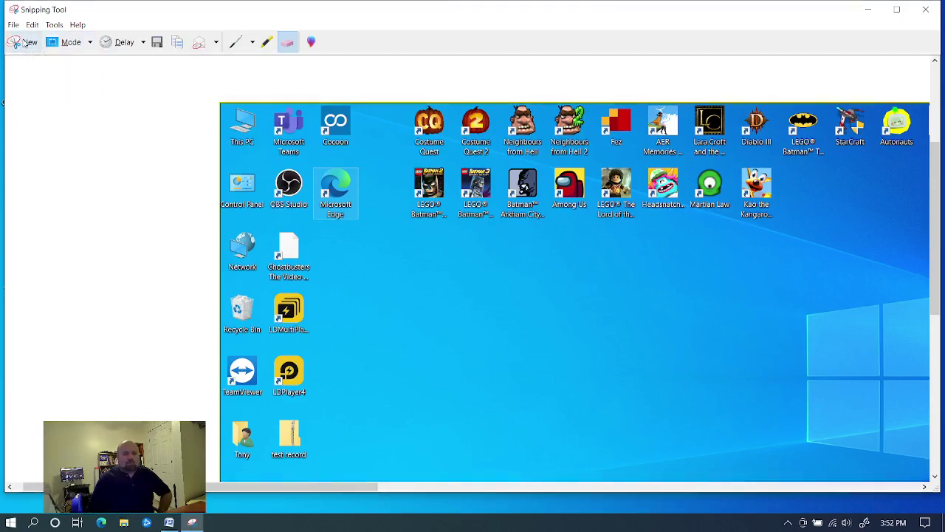
pyautogui.click(23, 44)
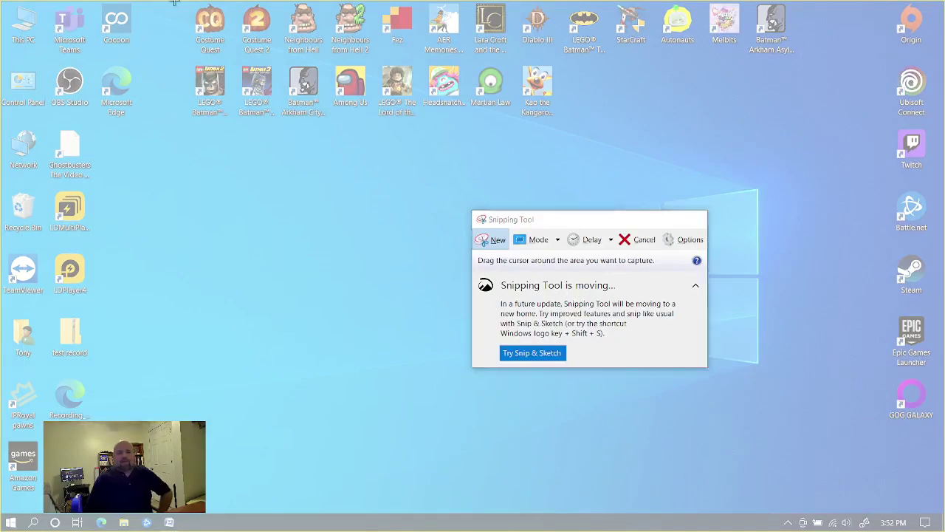
pyautogui.moveTo(175, 2); pyautogui.dragTo(810, 132)
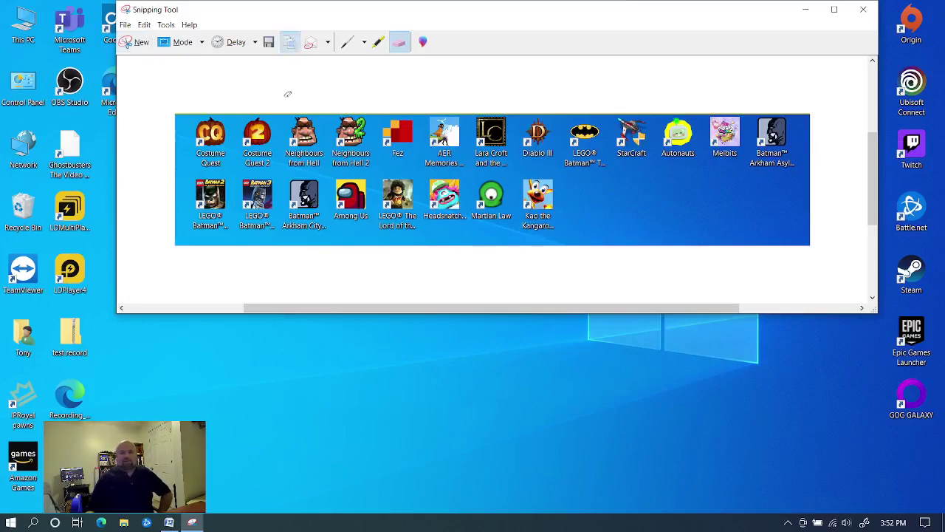
# Switch to the blank Word document and paste the captured snip of the game icons into it
pyautogui.click(169, 522)
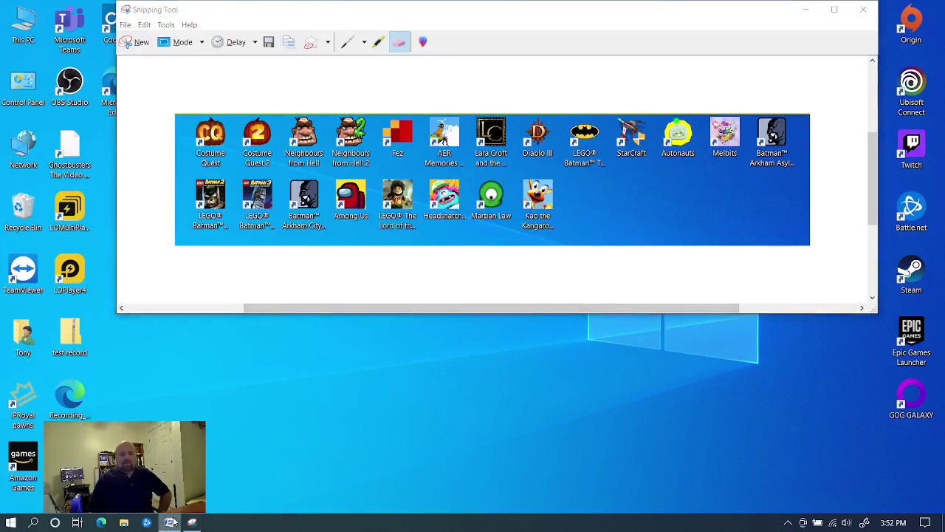
pyautogui.rightClick(420, 213)
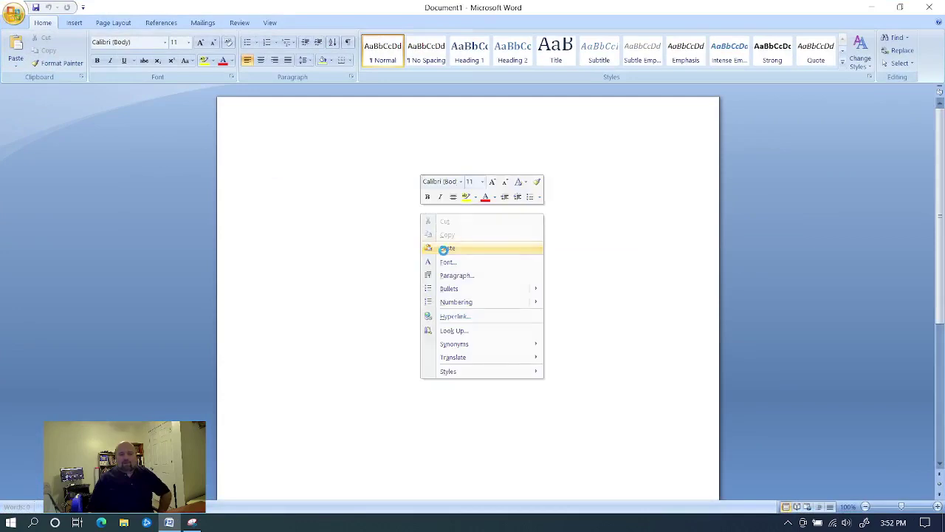
pyautogui.click(446, 251)
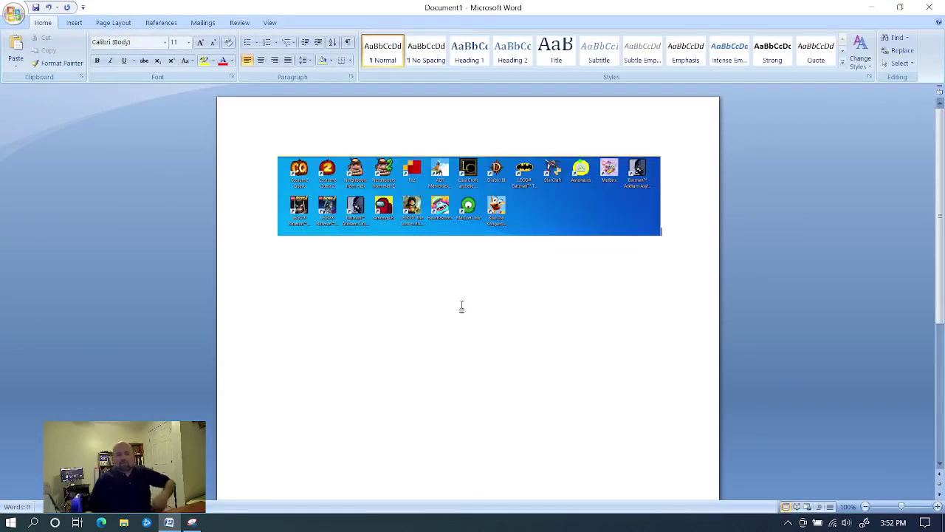
# Add the text "Here are some game options." two lines below the pasted picture
pyautogui.press('Return')
pyautogui.press('Return')
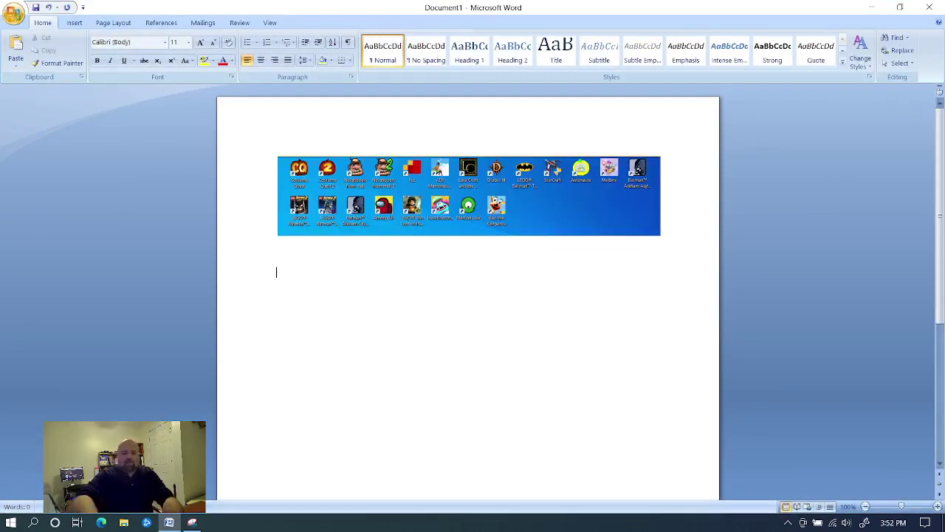
pyautogui.write('Here are some')
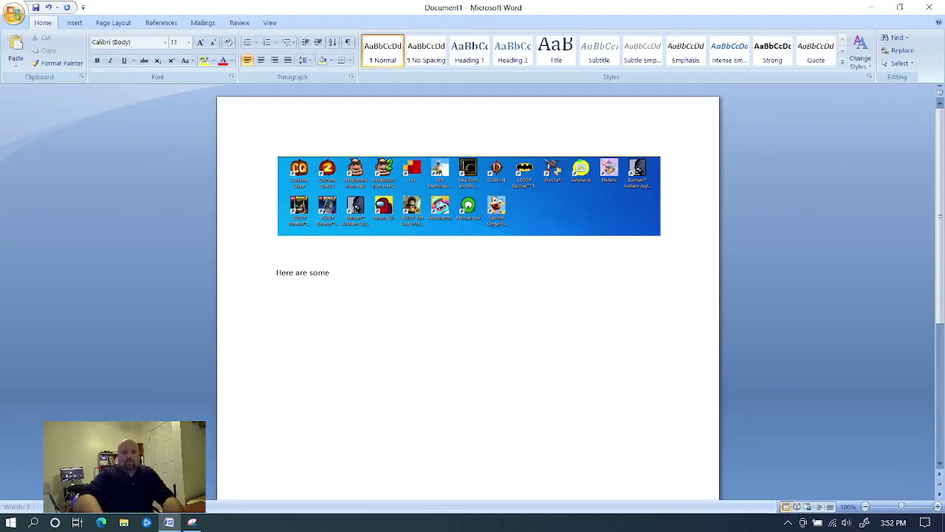
pyautogui.write(' game options.')
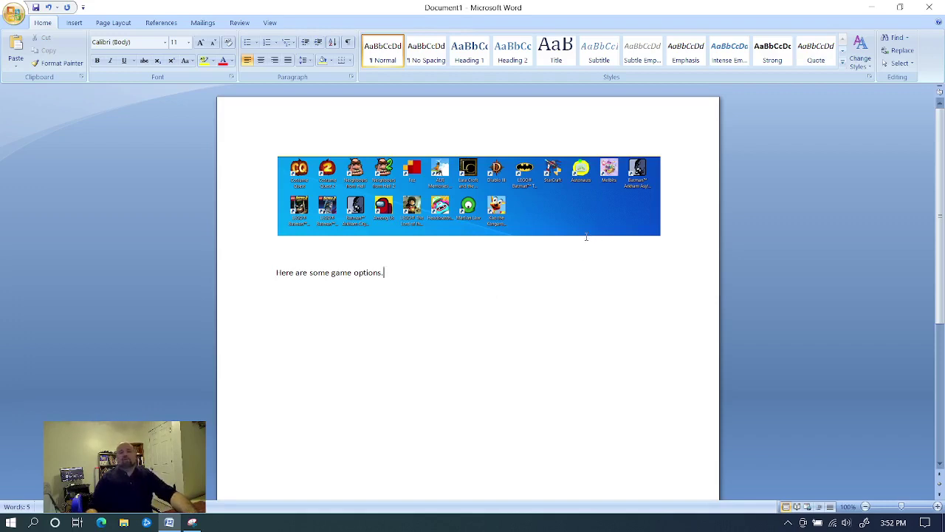
# Delete the sentence and the pasted picture so the document is blank
pyautogui.press('BackSpace')
pyautogui.press('BackSpace')
pyautogui.press('BackSpace')
pyautogui.press('BackSpace')
pyautogui.press('BackSpace')
pyautogui.press('BackSpace')
pyautogui.press('BackSpace')
pyautogui.press('BackSpace')
pyautogui.press('BackSpace')
pyautogui.press('BackSpace')
pyautogui.press('BackSpace')
pyautogui.press('BackSpace')
pyautogui.press('BackSpace')
pyautogui.press('BackSpace')
pyautogui.press('BackSpace')
pyautogui.press('BackSpace')
pyautogui.press('BackSpace')
pyautogui.press('BackSpace')
pyautogui.press('BackSpace')
pyautogui.press('BackSpace')
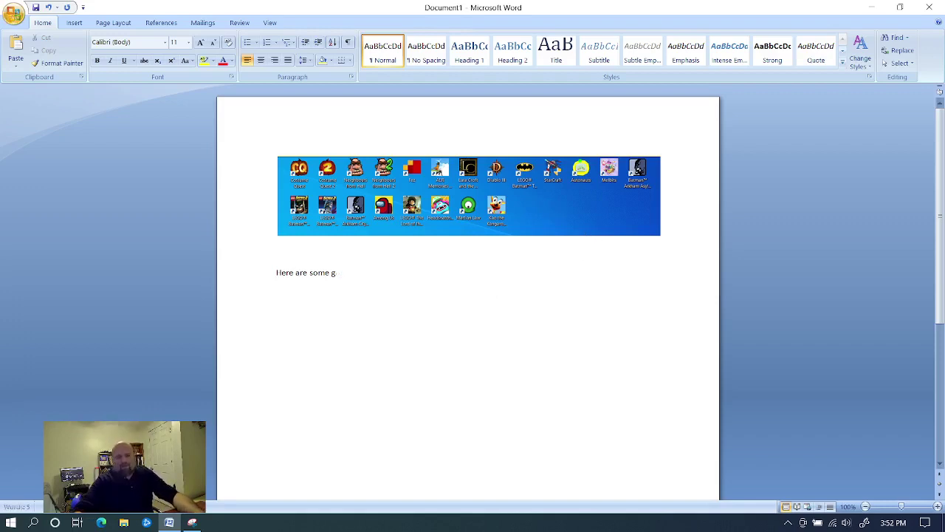
pyautogui.press('BackSpace')
pyautogui.press('BackSpace')
pyautogui.press('BackSpace')
pyautogui.click(544, 204)
pyautogui.press('Delete')
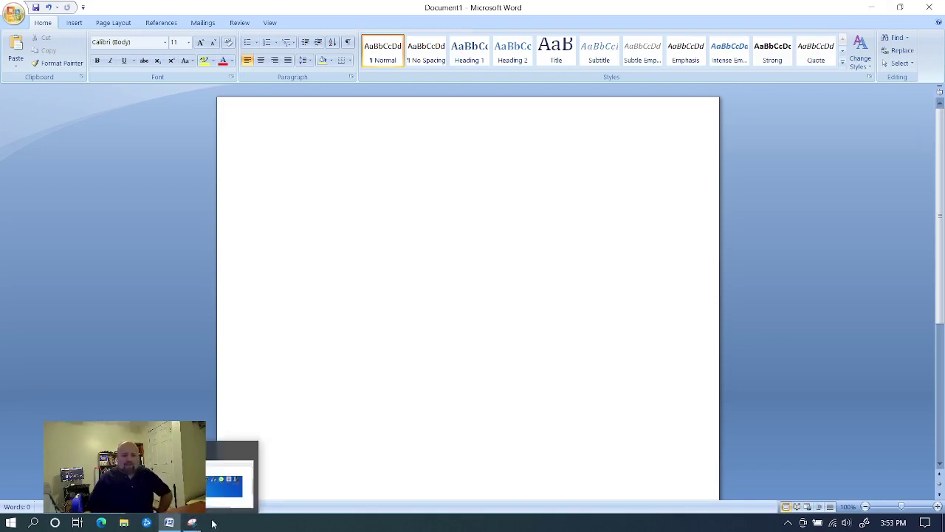
# Return to the Snipping Tool, capture the Word ribbon's Font, Paragraph and first Styles area, and draw a red arrow pointing up at No Spacing
pyautogui.moveTo(196, 526)
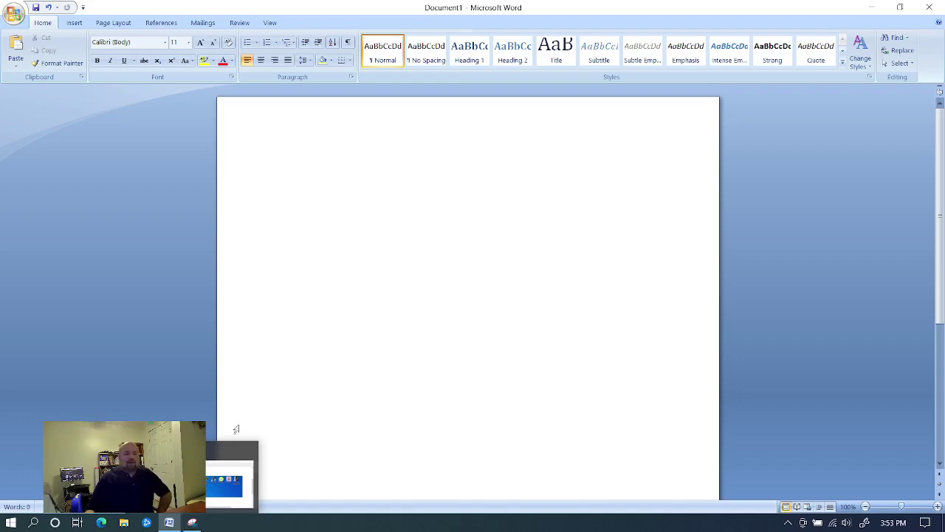
pyautogui.click(192, 522)
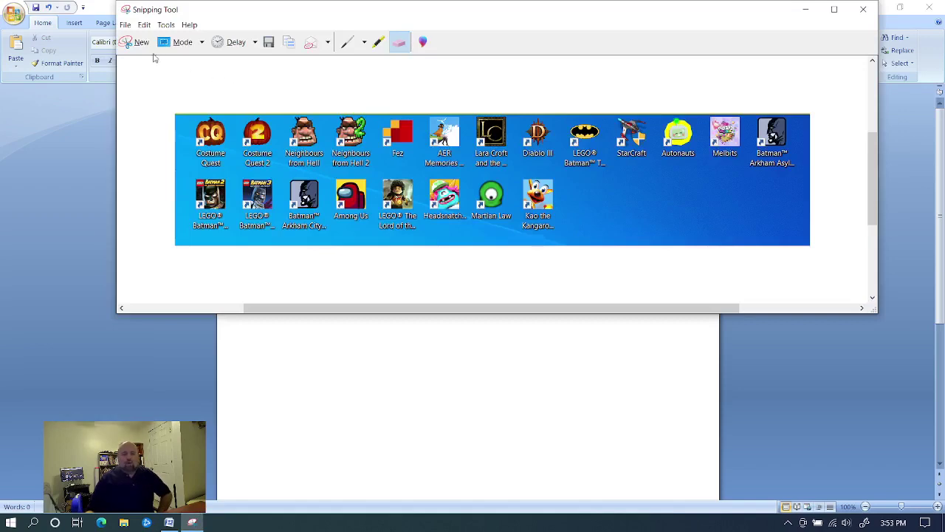
pyautogui.click(141, 43)
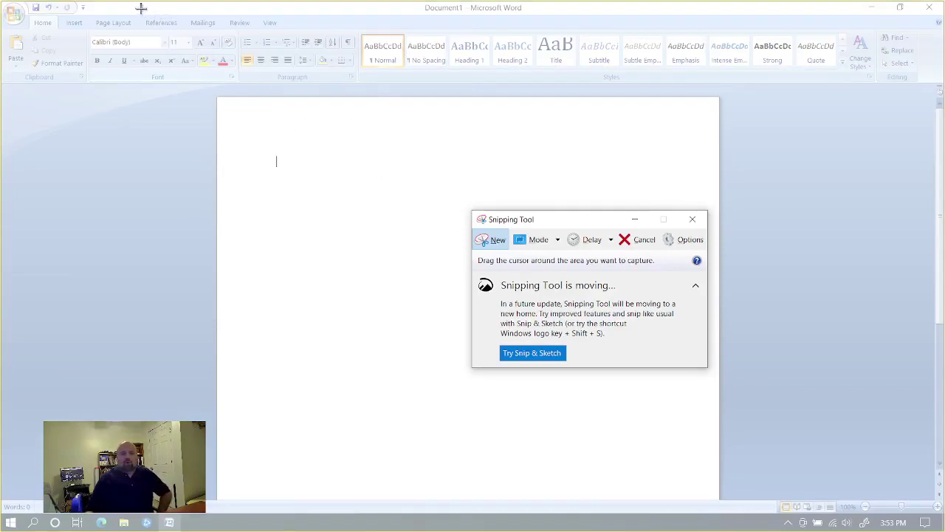
pyautogui.moveTo(116, 9); pyautogui.dragTo(496, 137)
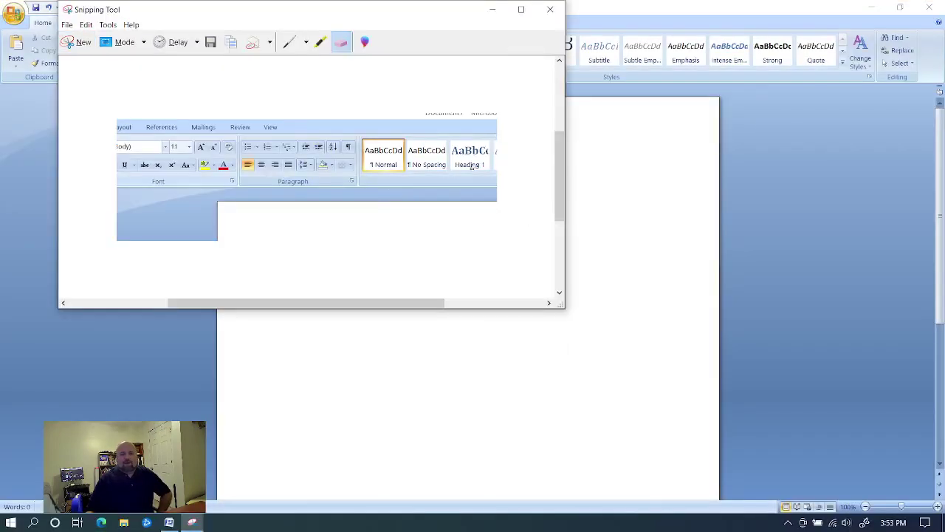
pyautogui.click(289, 42)
pyautogui.moveTo(426, 235)
pyautogui.mouseDown()
pyautogui.moveTo(426, 172)
pyautogui.moveTo(441, 187)
pyautogui.moveTo(421, 181)
pyautogui.moveTo(408, 190)
pyautogui.mouseUp()
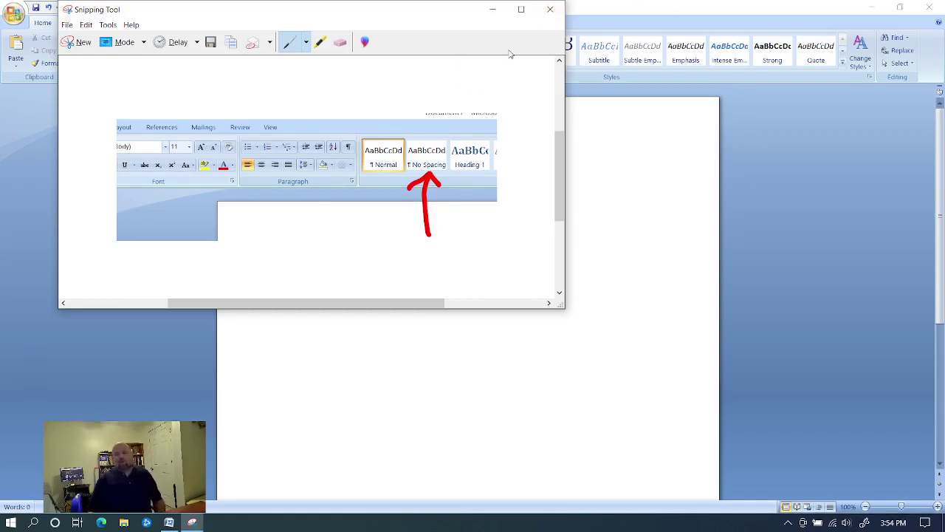
# Capture a new snip of the Word window's upper corner with the close control and draw a red arrow pointing at the X
pyautogui.click(82, 46)
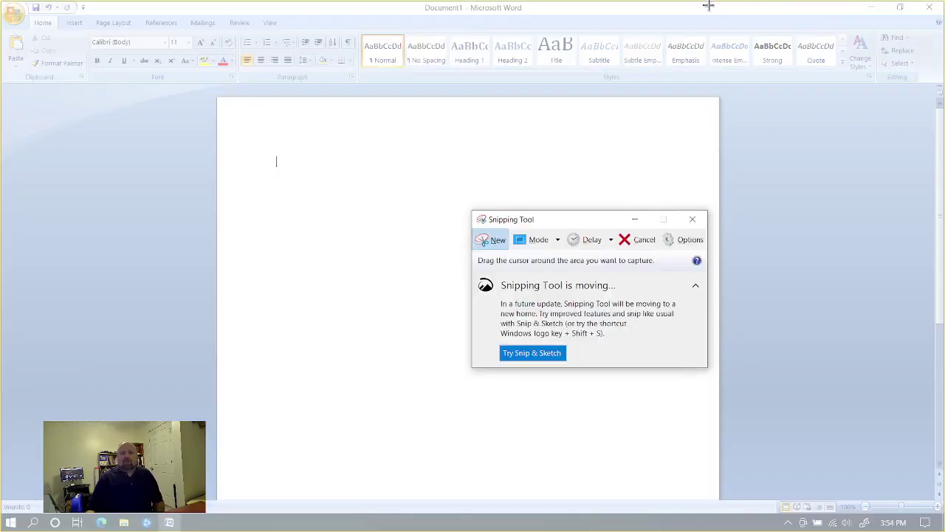
pyautogui.moveTo(708, 6); pyautogui.dragTo(944, 66)
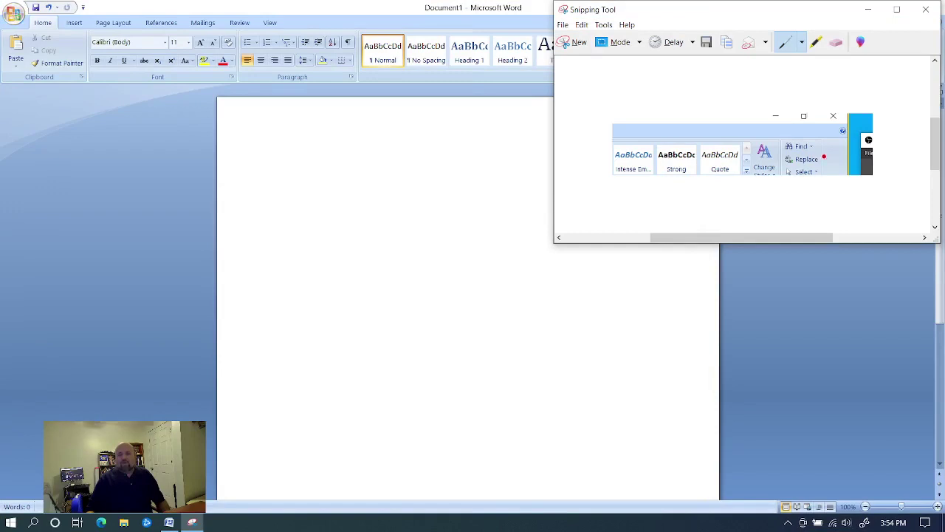
pyautogui.moveTo(824, 156)
pyautogui.mouseDown()
pyautogui.moveTo(835, 125)
pyautogui.moveTo(849, 136)
pyautogui.moveTo(830, 123)
pyautogui.moveTo(823, 136)
pyautogui.mouseUp()
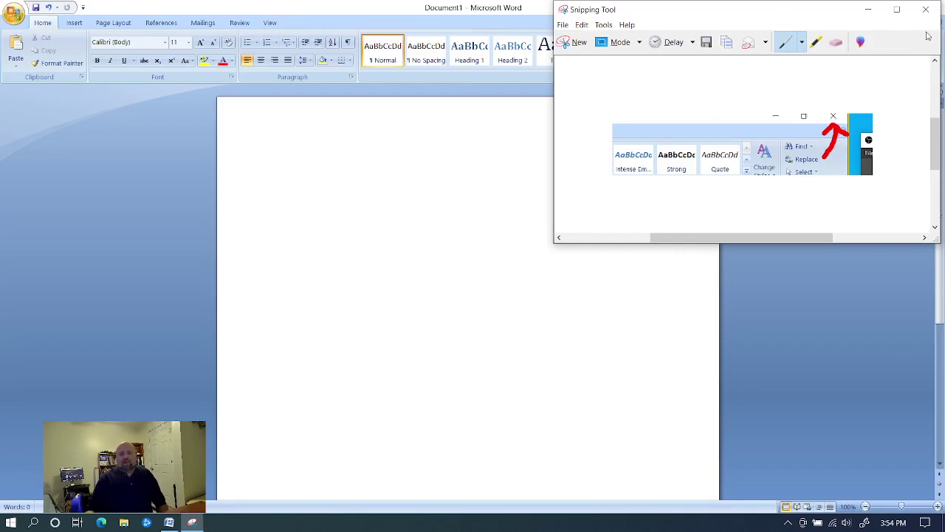
# Capture a new snip of the system tray corner and draw red arrows pointing at the clock, a tray icon and the tray's start
pyautogui.click(573, 42)
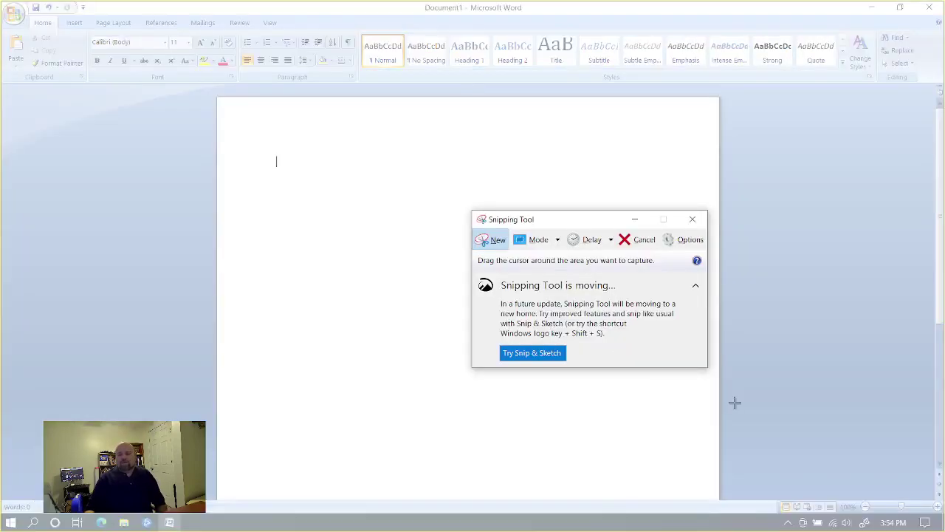
pyautogui.moveTo(734, 407); pyautogui.dragTo(944, 531)
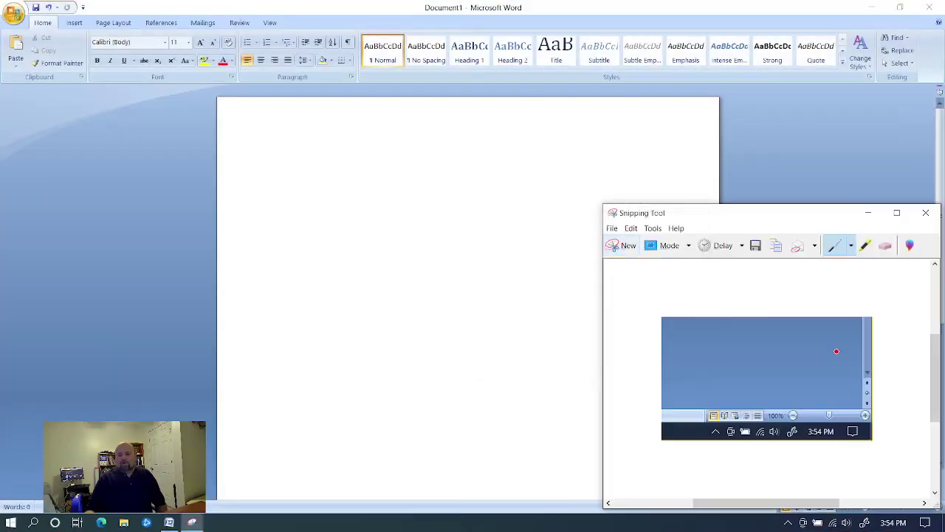
pyautogui.moveTo(801, 342)
pyautogui.mouseDown()
pyautogui.moveTo(825, 406)
pyautogui.moveTo(847, 392)
pyautogui.moveTo(817, 412)
pyautogui.moveTo(812, 398)
pyautogui.mouseUp()
pyautogui.moveTo(711, 367)
pyautogui.mouseDown()
pyautogui.moveTo(728, 406)
pyautogui.moveTo(738, 403)
pyautogui.moveTo(737, 391)
pyautogui.moveTo(707, 414)
pyautogui.mouseUp()
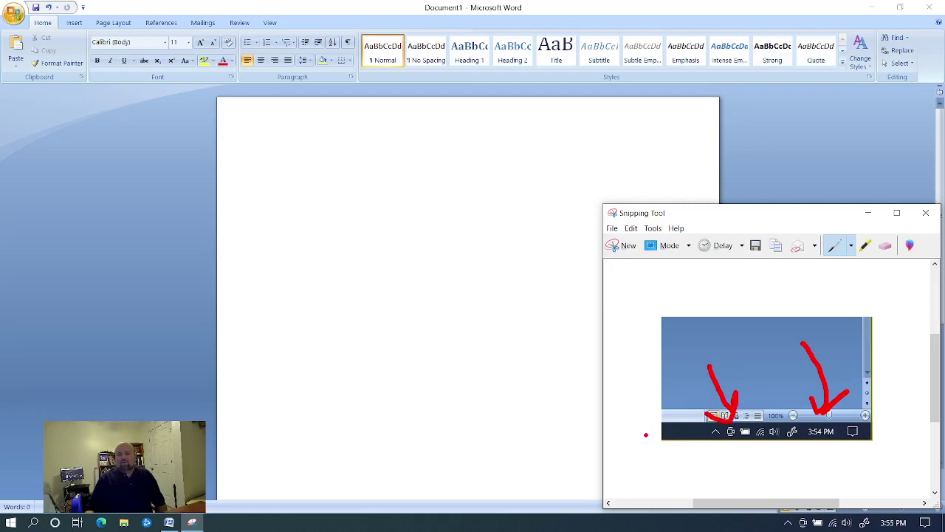
pyautogui.moveTo(644, 436)
pyautogui.mouseDown()
pyautogui.moveTo(698, 430)
pyautogui.moveTo(682, 441)
pyautogui.moveTo(670, 419)
pyautogui.mouseUp()
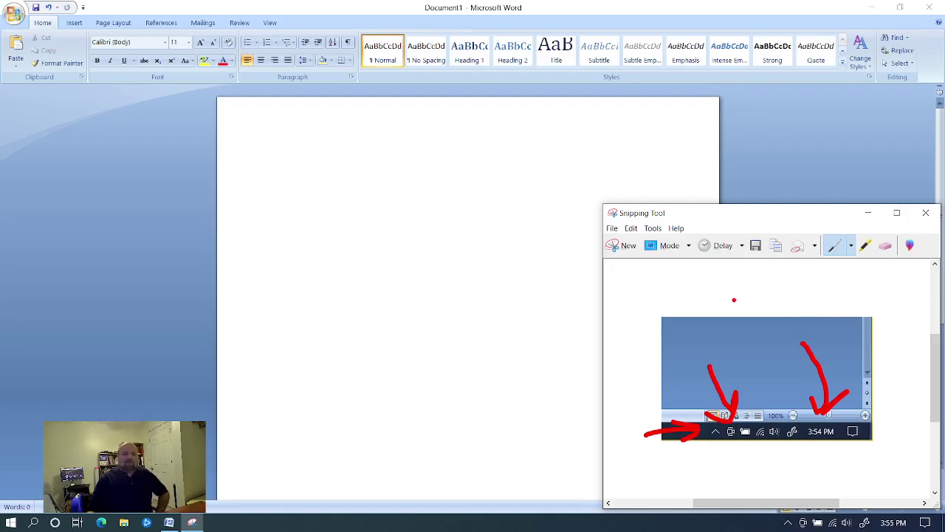
# Close the Snipping Tool without saving the snip, and close the Word document to return to the desktop
pyautogui.click(926, 212)
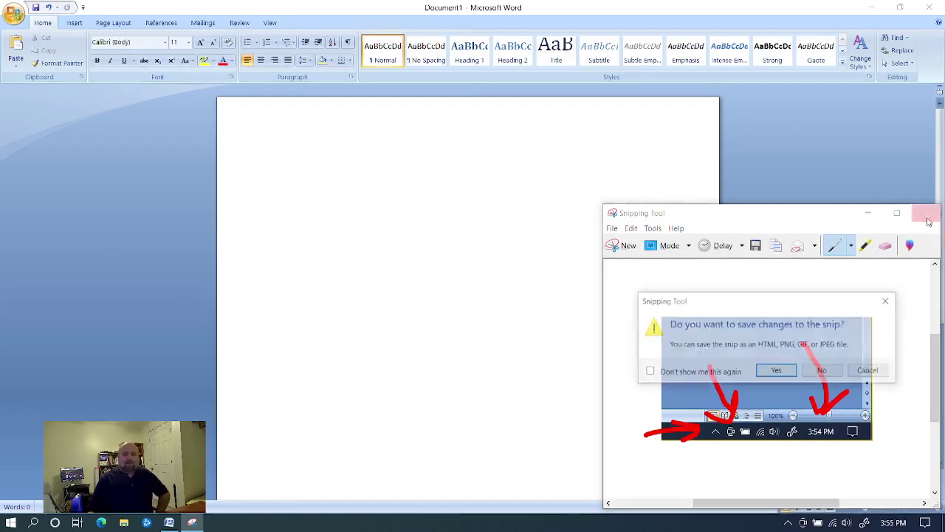
pyautogui.click(813, 373)
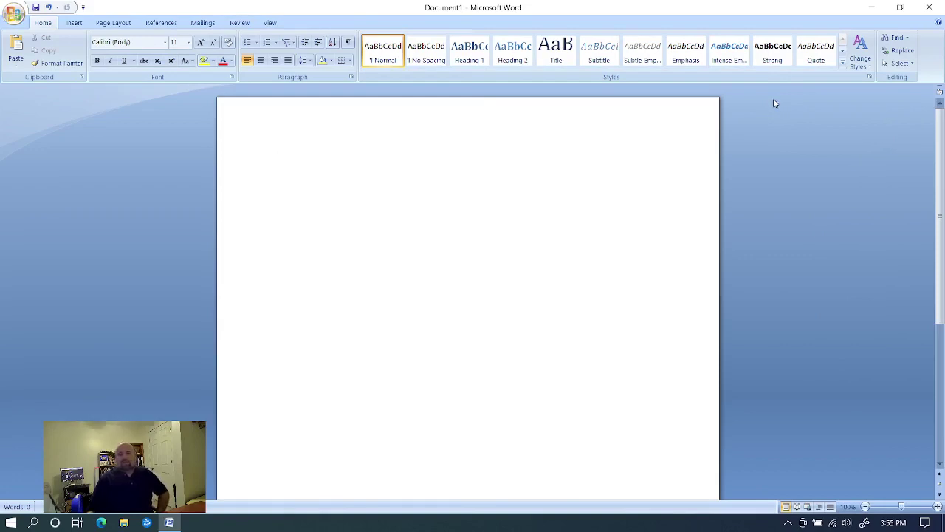
pyautogui.click(929, 7)
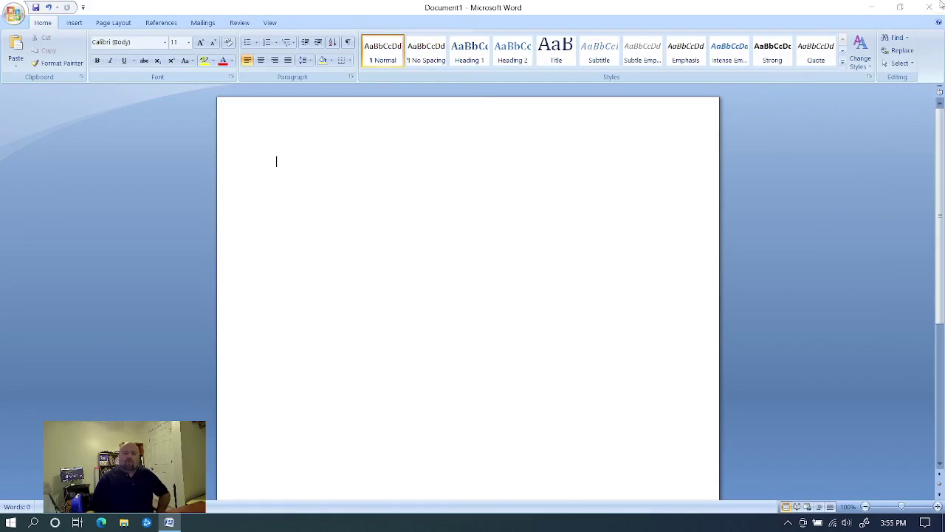
pyautogui.click(474, 295)
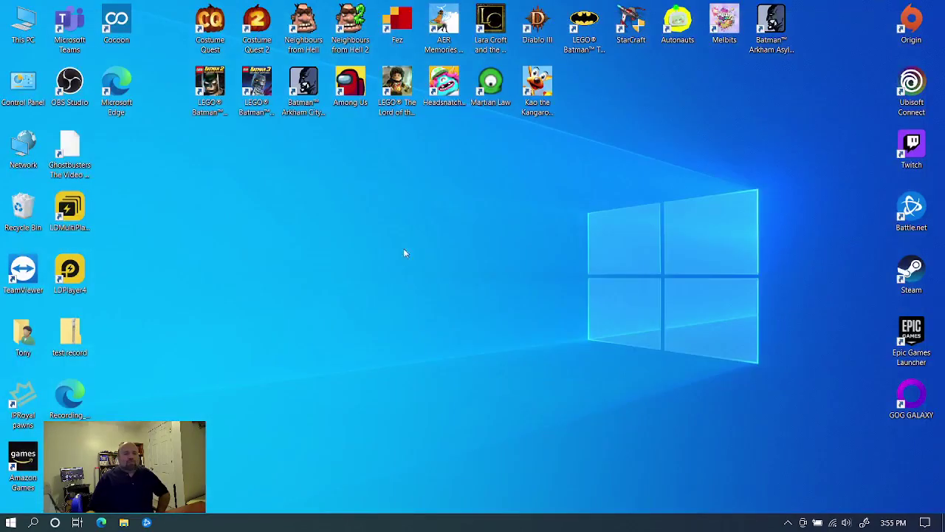